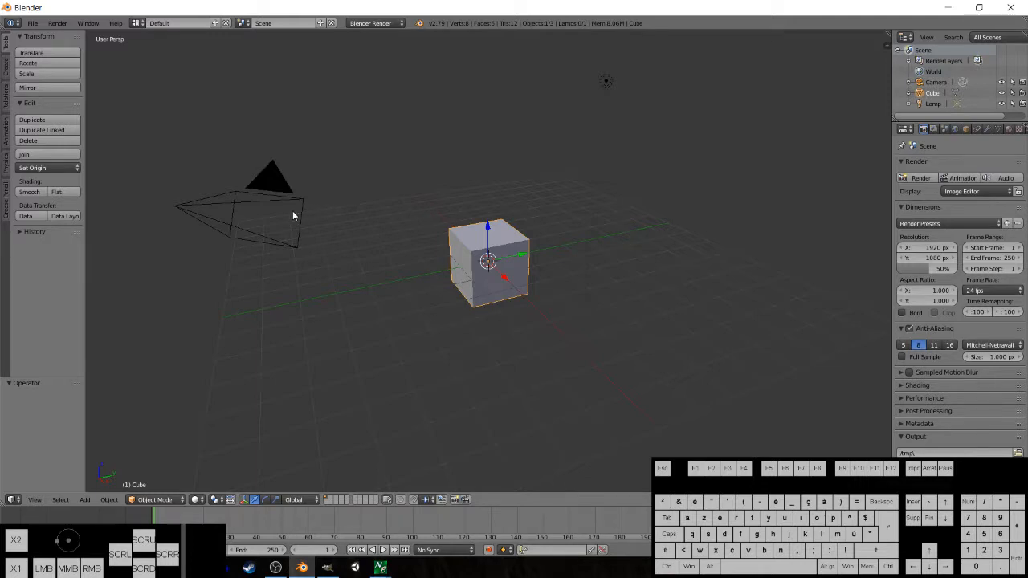
Examine the default scene's cube, lamp and camera from several angles.
middle_click_drag(294, 218, 543, 97)
right_click(624, 63)
middle_click_drag(669, 133, 715, 218)
right_click(717, 225)
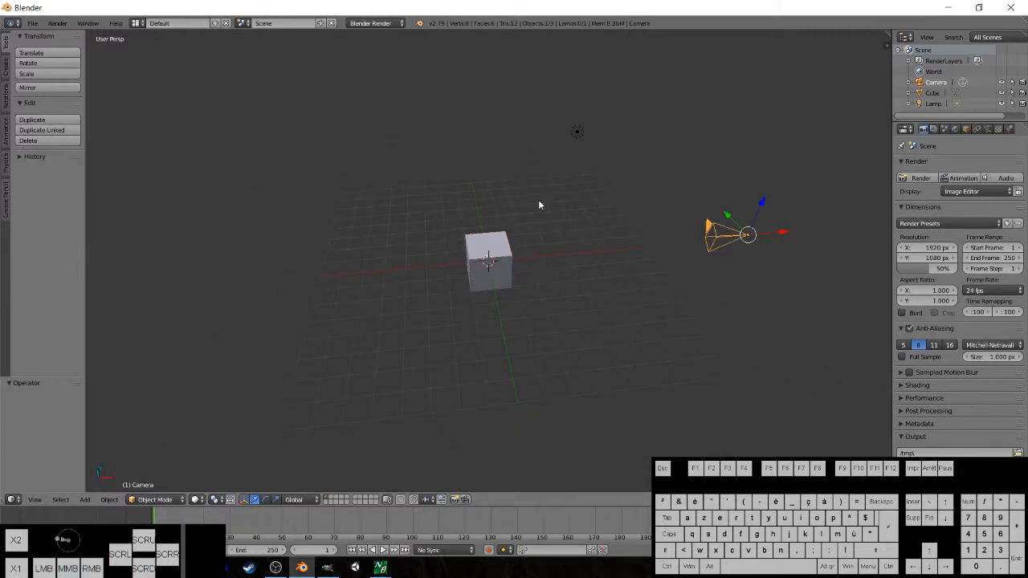
middle_click_drag(538, 207, 426, 201)
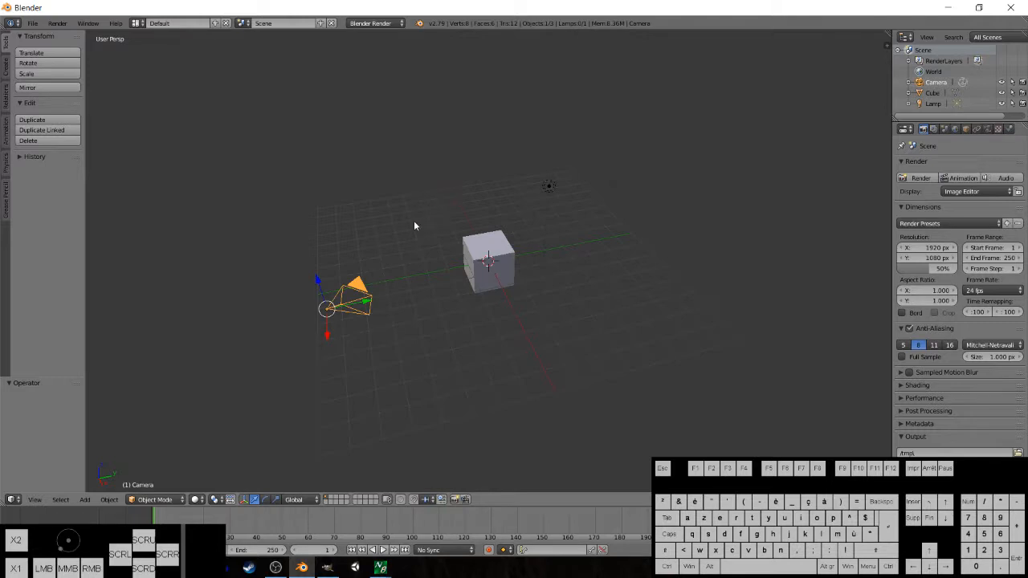
scroll(450, 264, "up", 2)
middle_click_drag(440, 256, 406, 252)
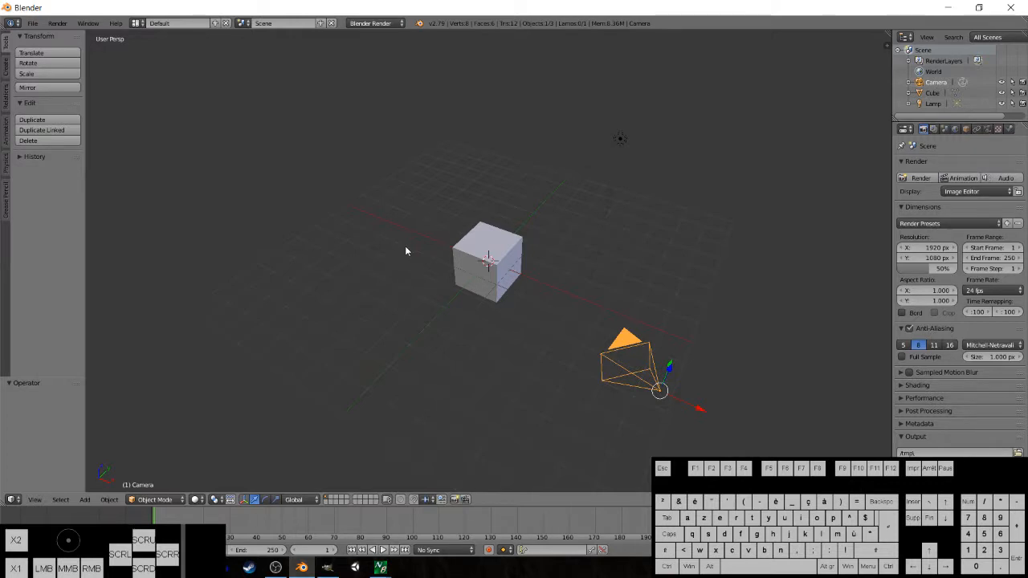
middle_click_drag(355, 249, 395, 220)
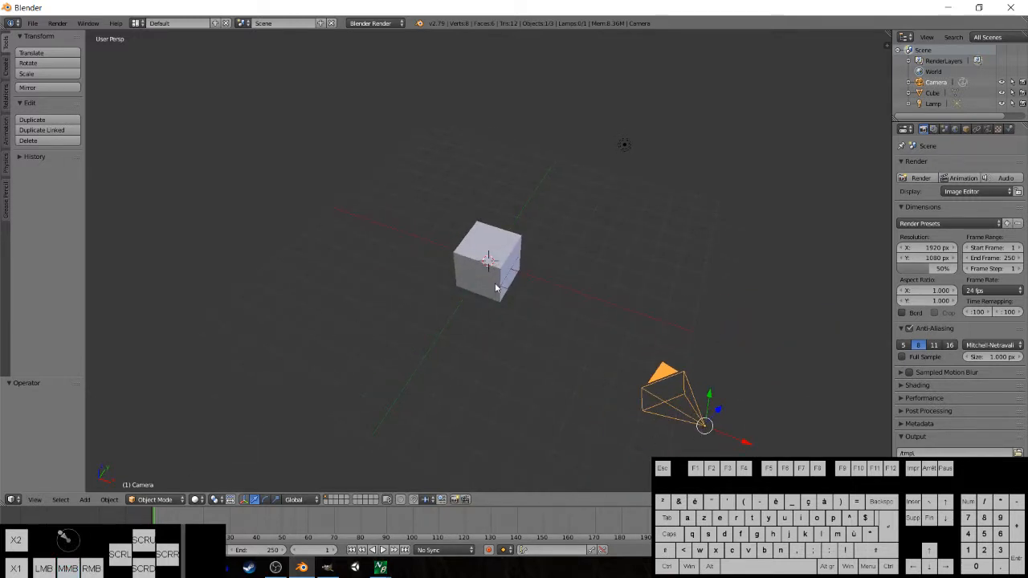
key("a")
key("a")
key("s")
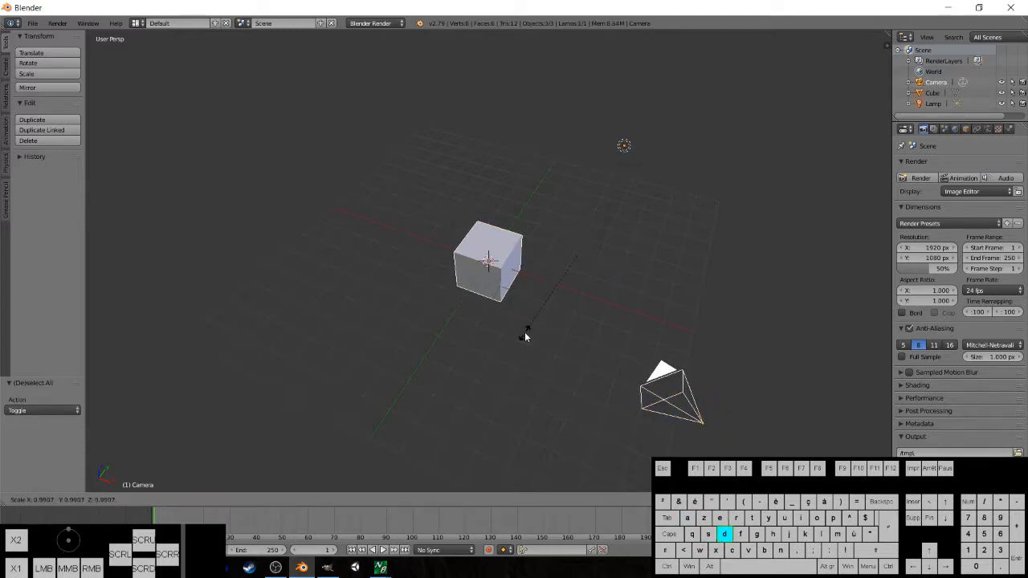
left_click(525, 330)
key("ctrl+z")
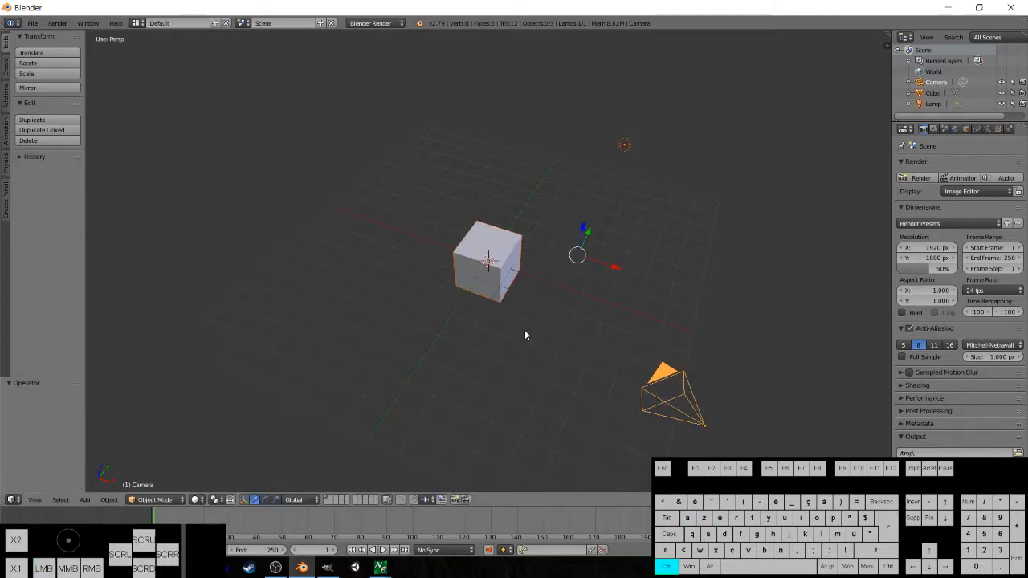
middle_click_drag(377, 273, 441, 257)
key("a")
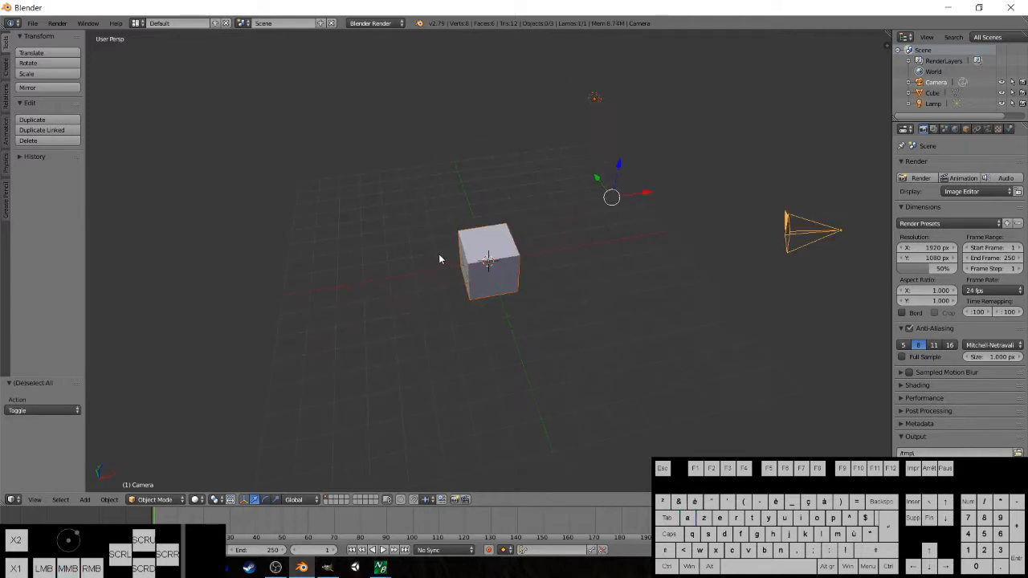
key("a")
key("KP_0")
middle_click_drag(314, 261, 403, 276)
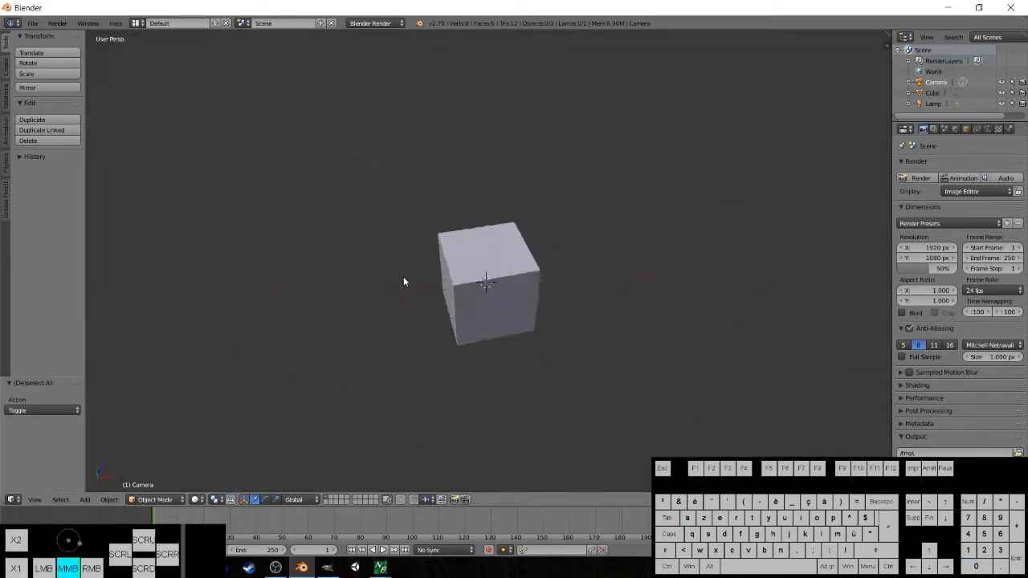
Select the lamp and move it in top view with grid snapping by -2 along X and -5 along Y.
right_click(570, 121)
key("KP_7")
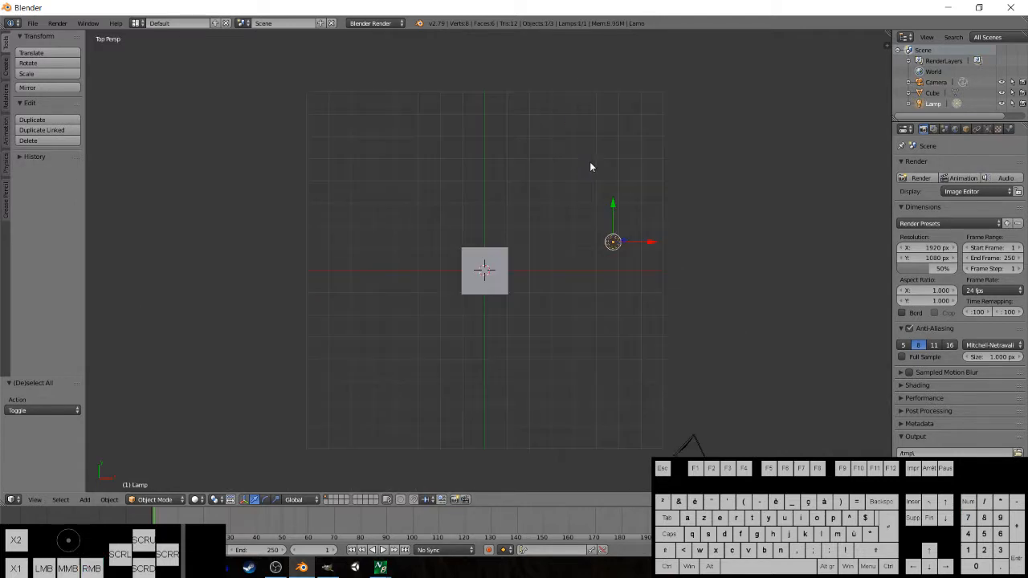
key("g")
key("ctrl")
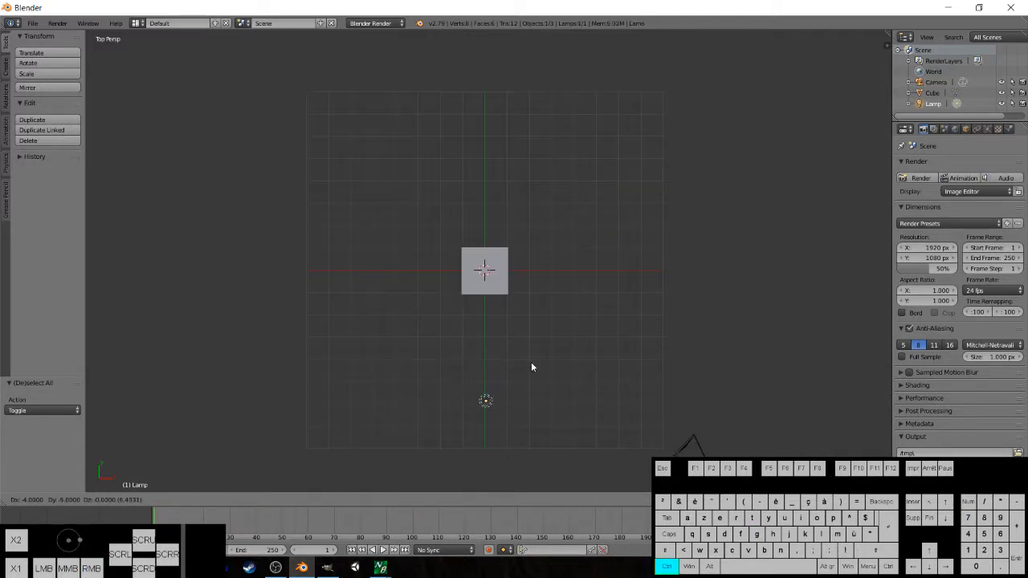
left_click(562, 362)
middle_click_drag(468, 364, 439, 241)
Select the cube, enter Edit Mode and switch to edge selection.
right_click(472, 267)
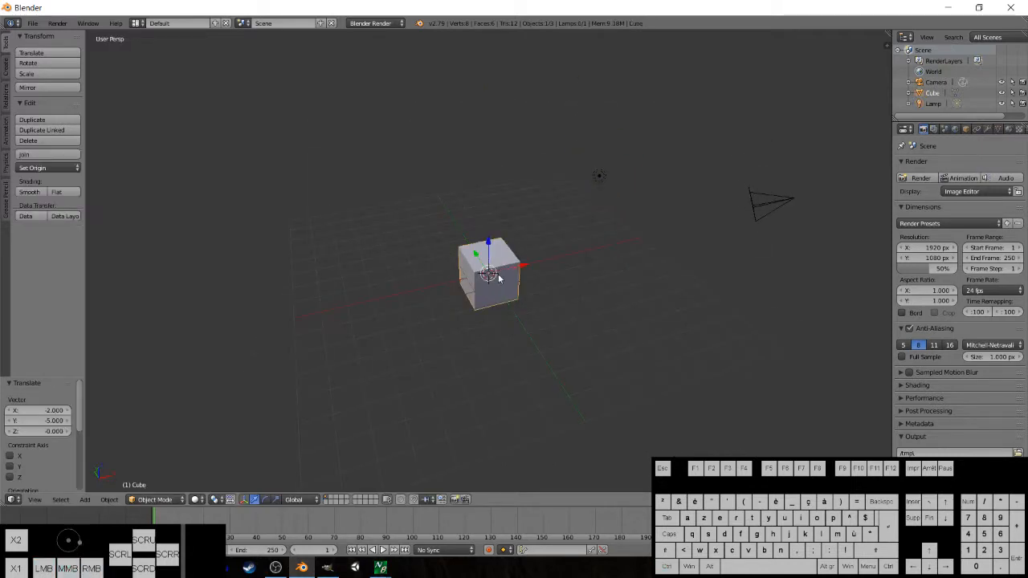
scroll(425, 277, "up", 5)
mouse_move(371, 285)
middle_mouse_down()
mouse_move(415, 268)
mouse_move(356, 278)
middle_mouse_up()
middle_click_drag(415, 248, 450, 364)
key("Tab")
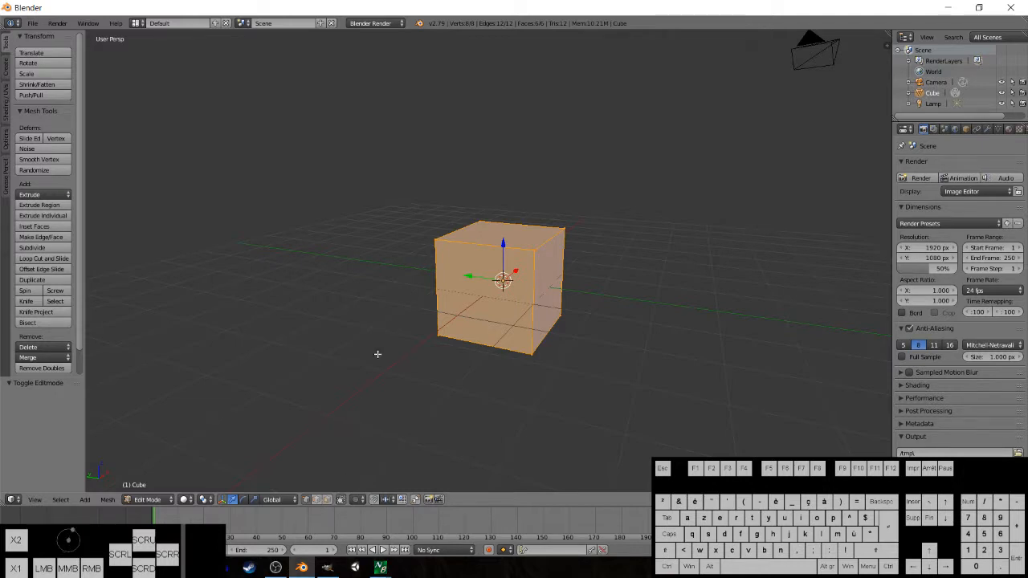
middle_click_drag(378, 353, 328, 473)
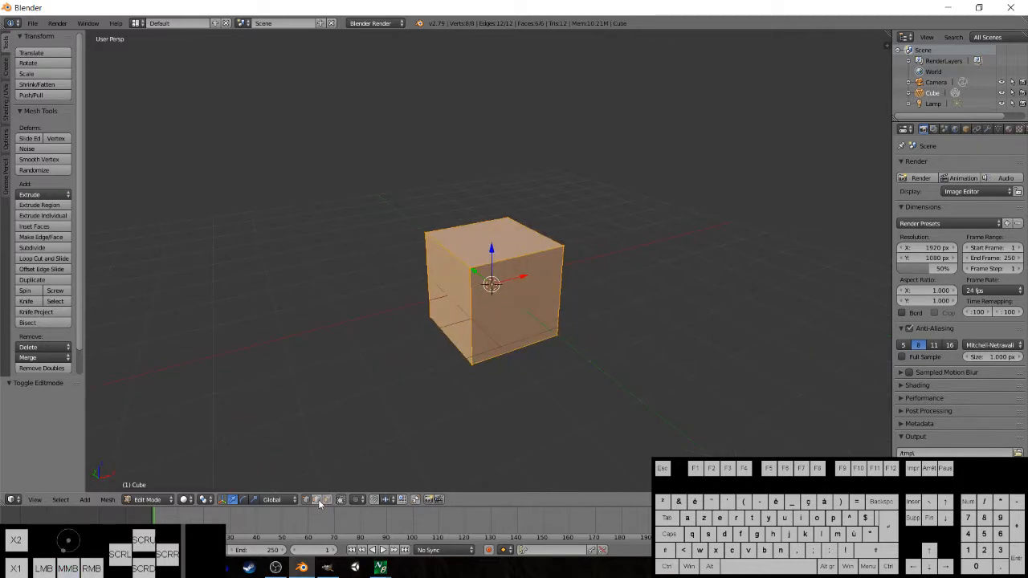
middle_click_drag(359, 325, 377, 353)
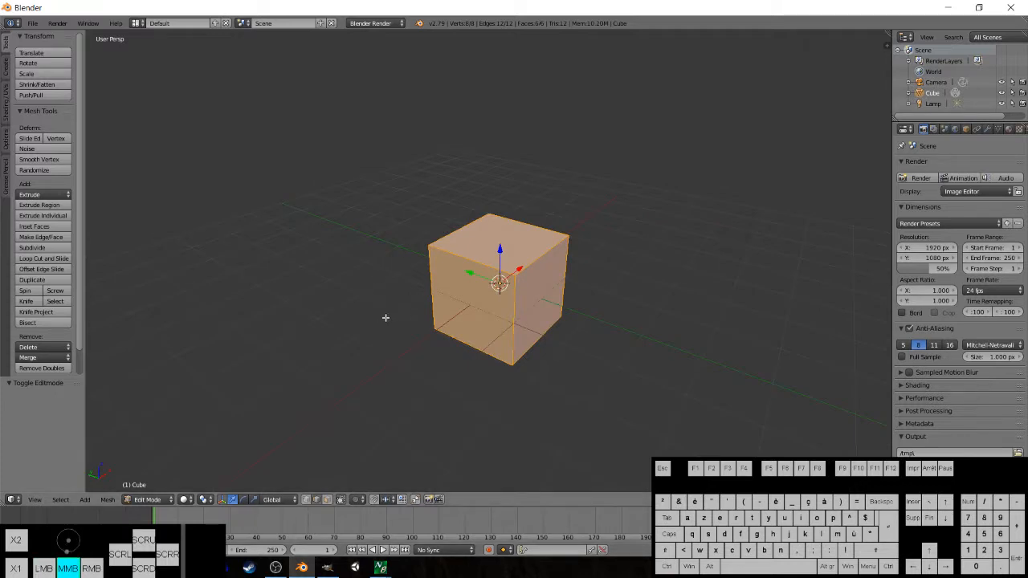
middle_click_drag(386, 316, 423, 277)
right_click(472, 267)
right_click(509, 291)
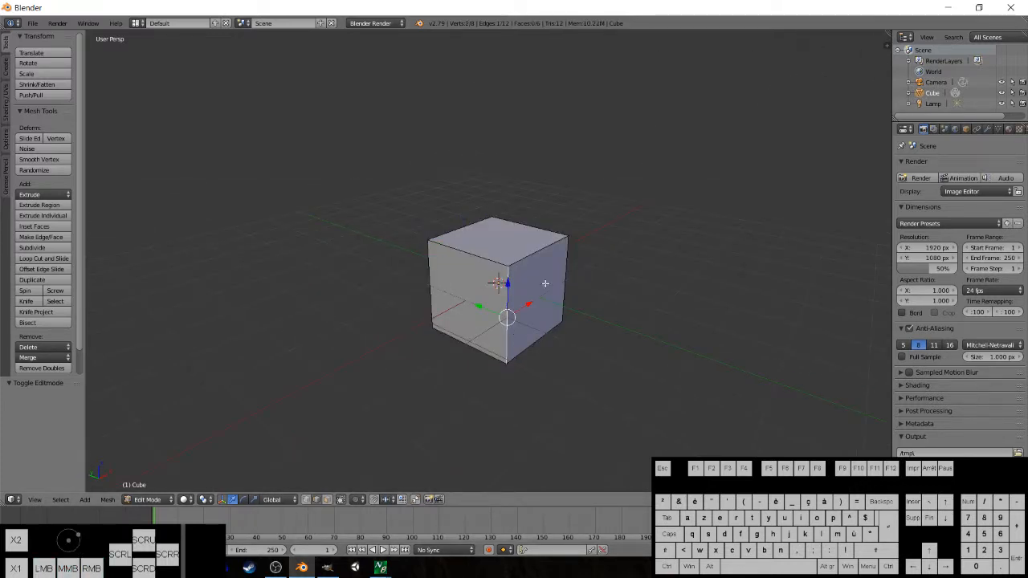
right_click(562, 281)
right_click(535, 249)
Select two vertical edges of one side face of the cube together with the top edge joining them.
right_click(509, 304)
middle_click_drag(350, 371, 301, 375)
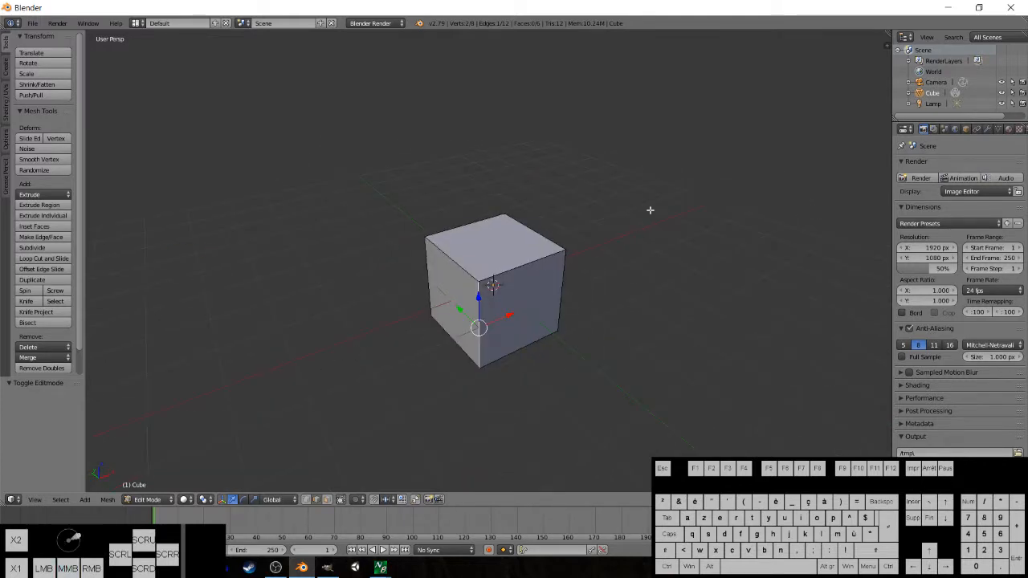
middle_click_drag(385, 378, 498, 257)
right_click(490, 243, "shift")
right_click(531, 228, "shift")
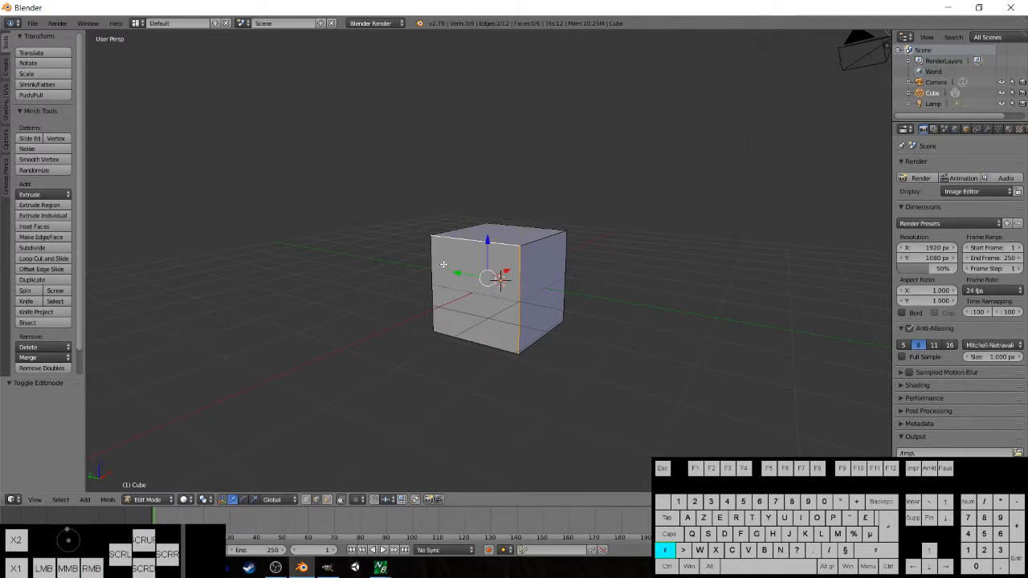
Add two opposite bottom edges and the two remaining vertical edges of the cube to the selection.
middle_click_drag(372, 339, 393, 208)
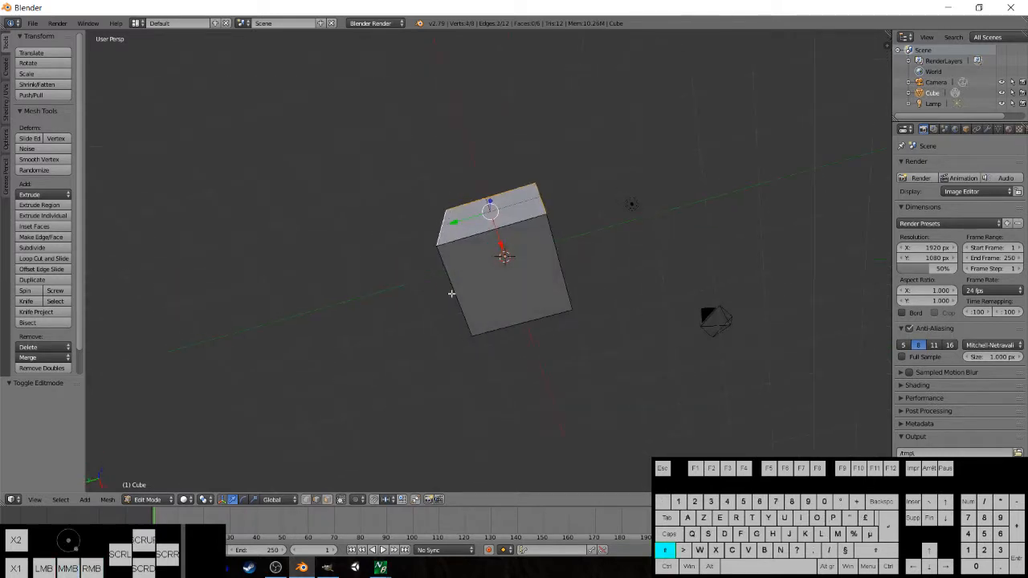
right_click(452, 294, "shift")
right_click(557, 276, "shift")
middle_click_drag(569, 202, 413, 277)
right_click(454, 266, "shift")
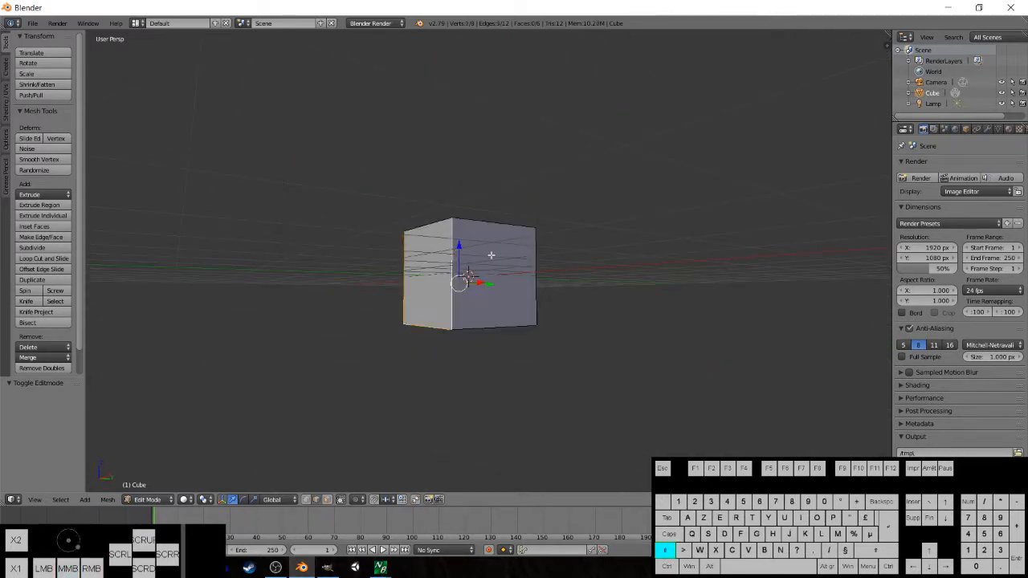
right_click(535, 238, "shift")
middle_click_drag(666, 204, 503, 273)
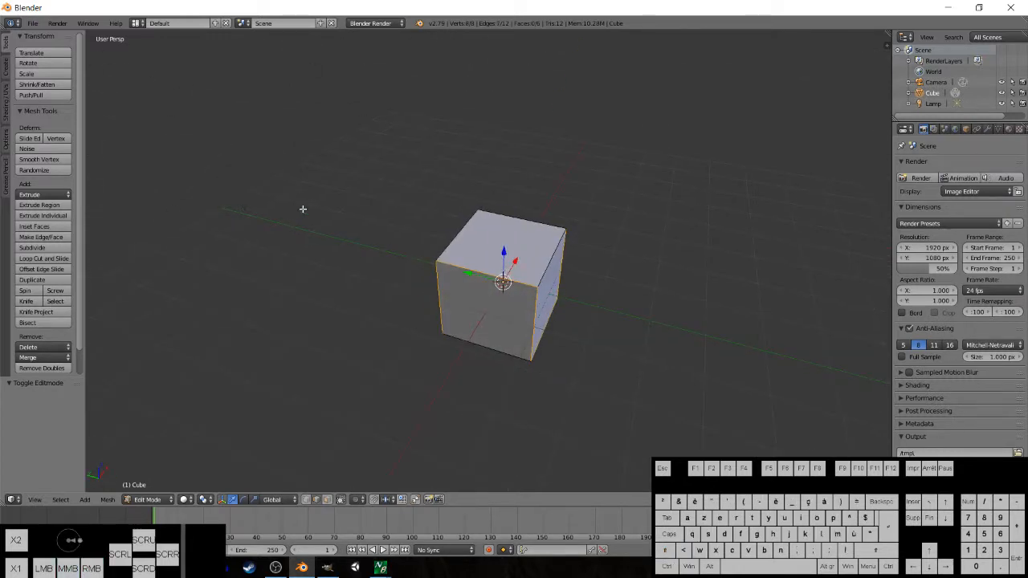
Mark the seven selected cube edges as UV seams and deselect everything.
left_click(7, 110)
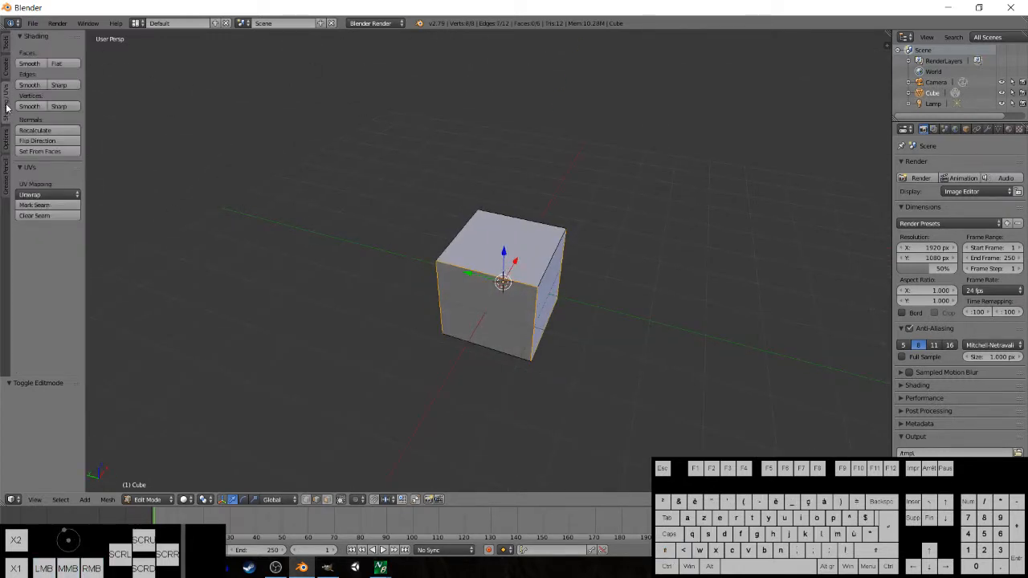
left_click(78, 206)
middle_click_drag(496, 301, 446, 275)
key("a")
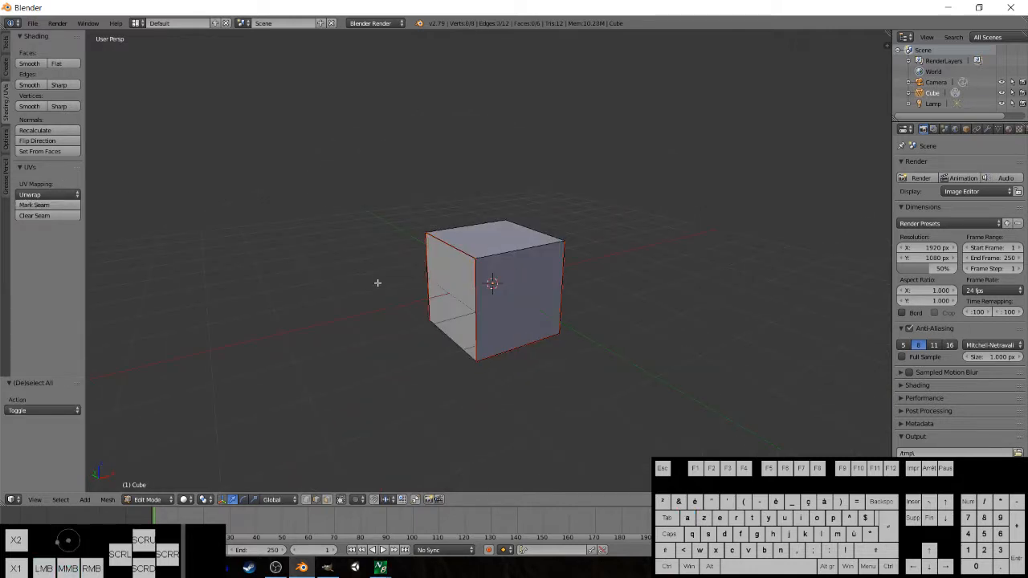
middle_click_drag(378, 282, 549, 221)
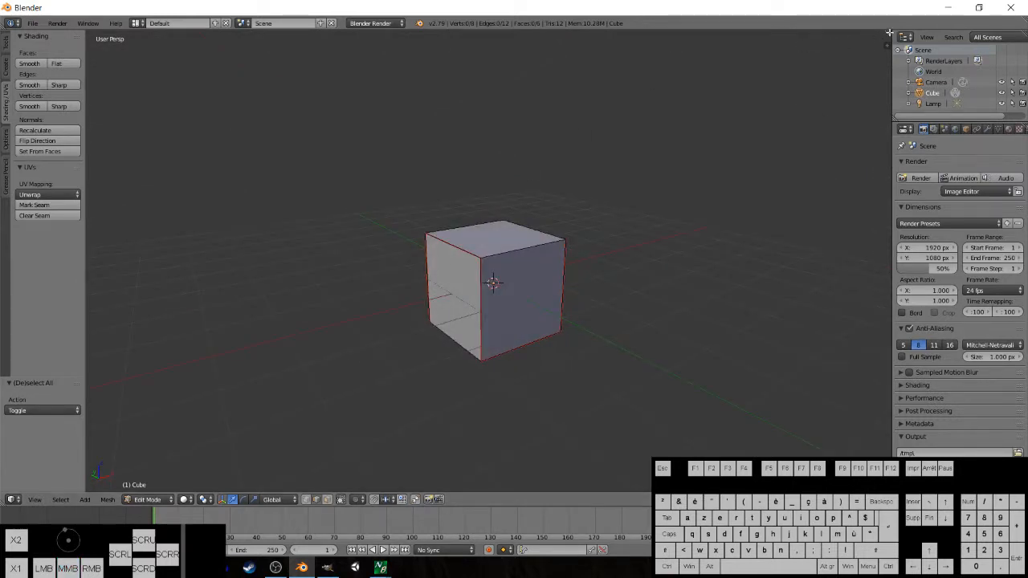
Split the 3D view vertically into two areas and turn the new one into a UV/Image Editor.
left_click_drag(888, 32, 470, 78)
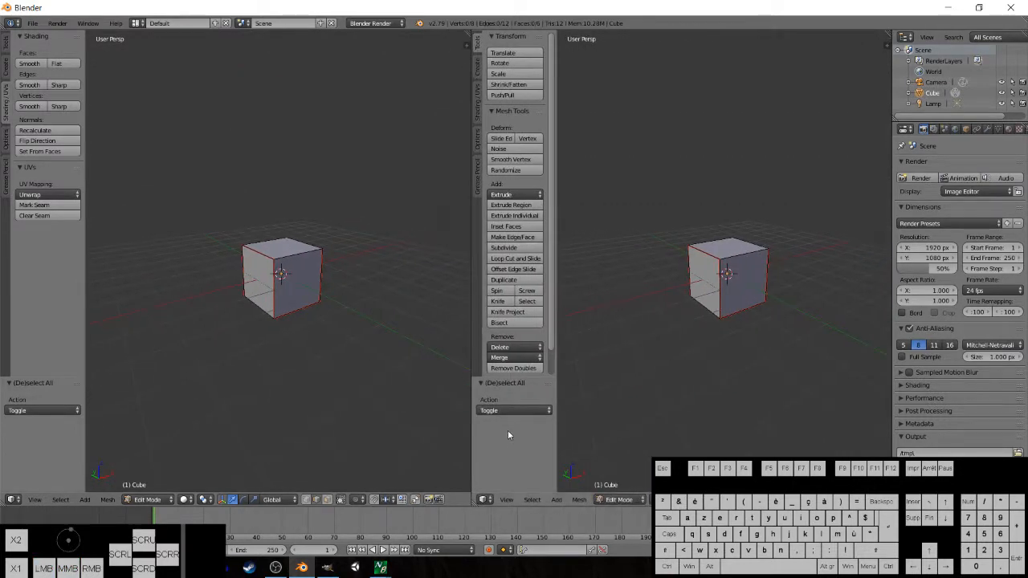
left_click(488, 499)
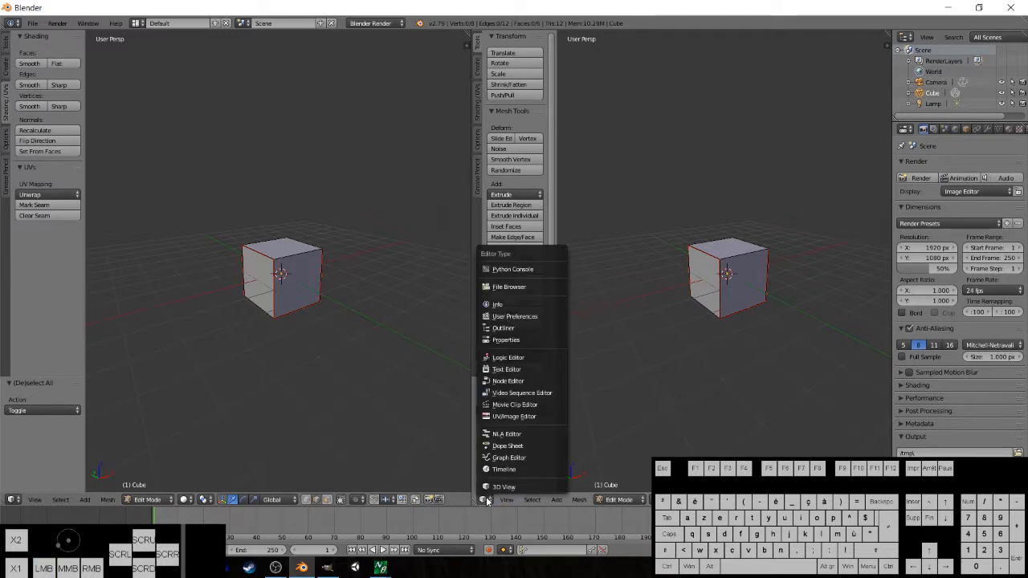
left_click(514, 416)
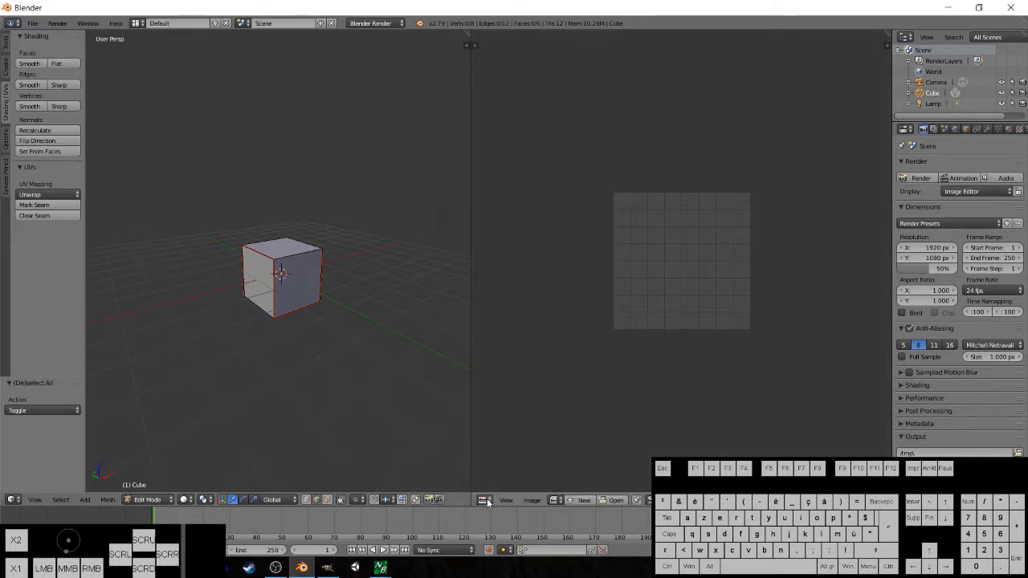
left_click(488, 499)
left_click(513, 416)
scroll(650, 281, "up", 4)
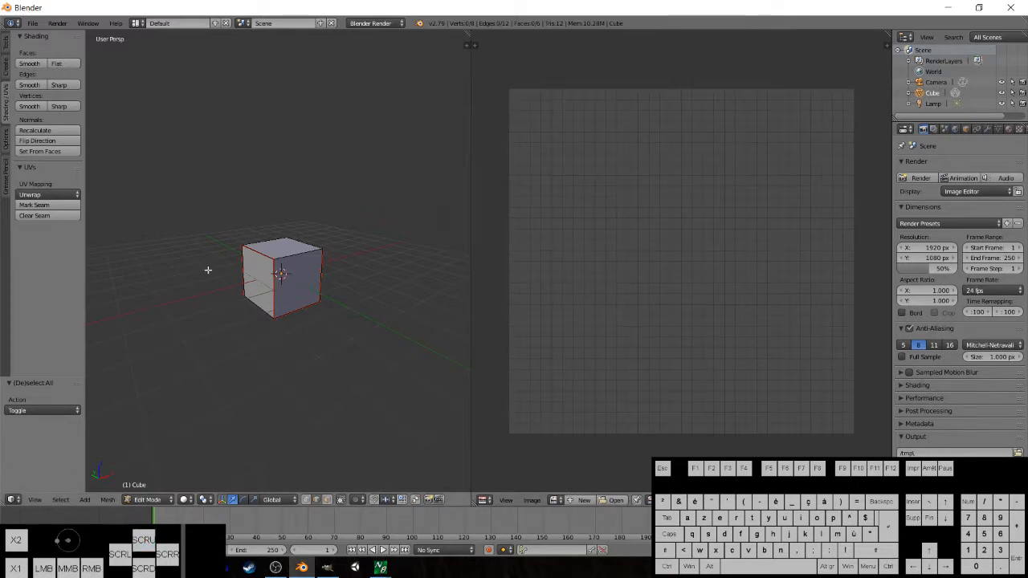
Select the whole cube mesh and unwrap it along the marked seams.
key("a")
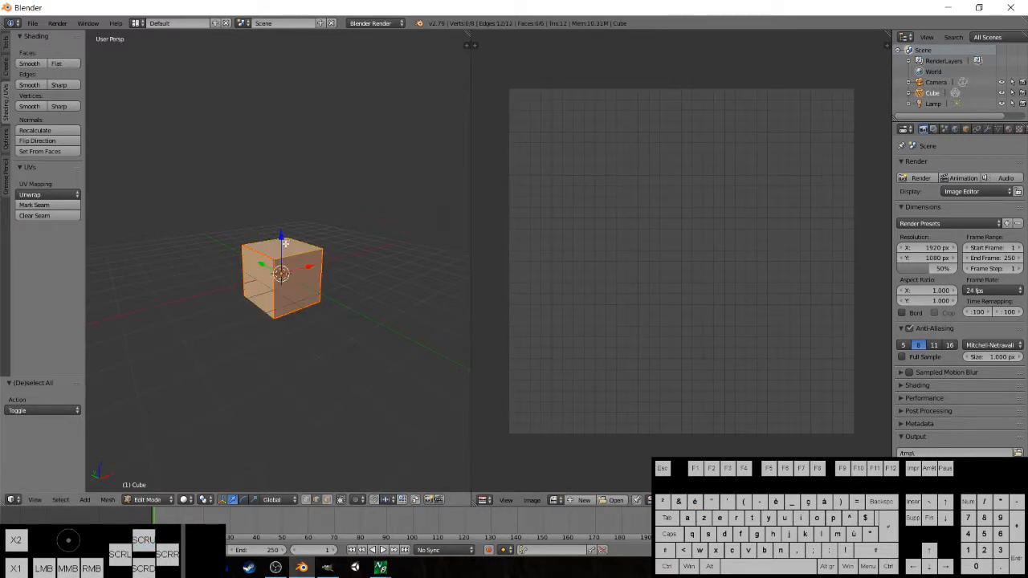
key("u")
left_click(285, 244)
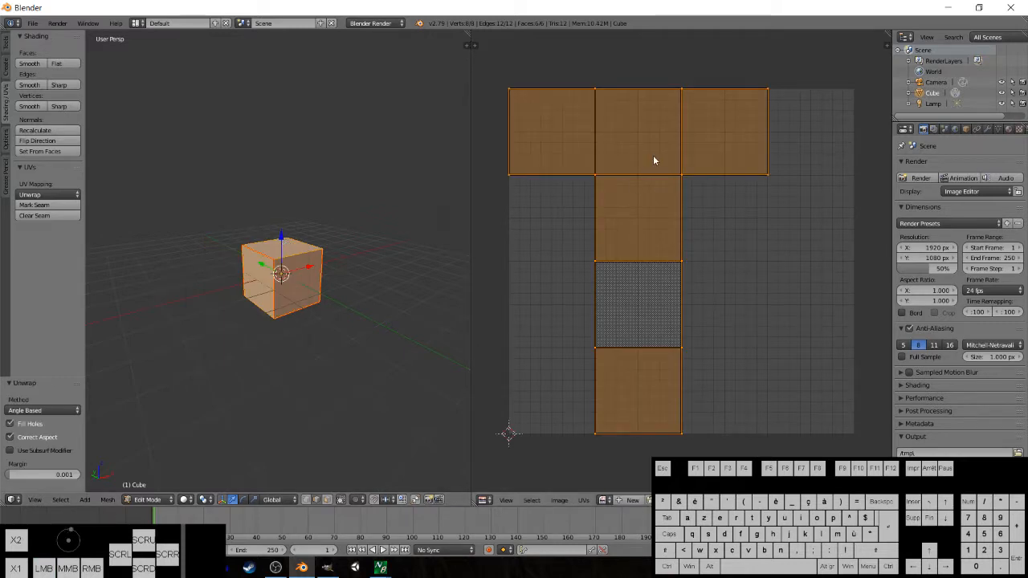
scroll(617, 237, "down", 1)
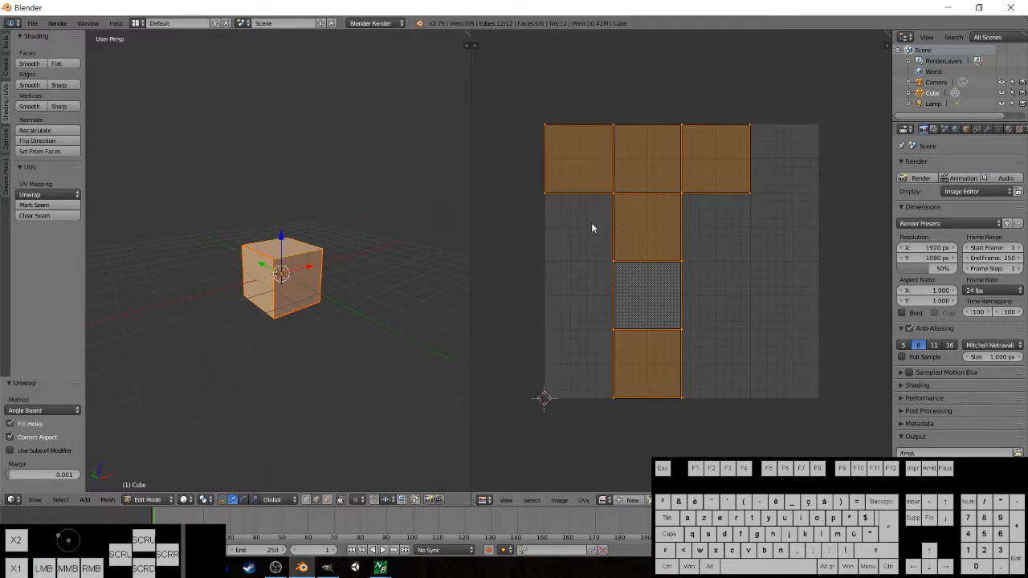
middle_click_drag(592, 228, 624, 252)
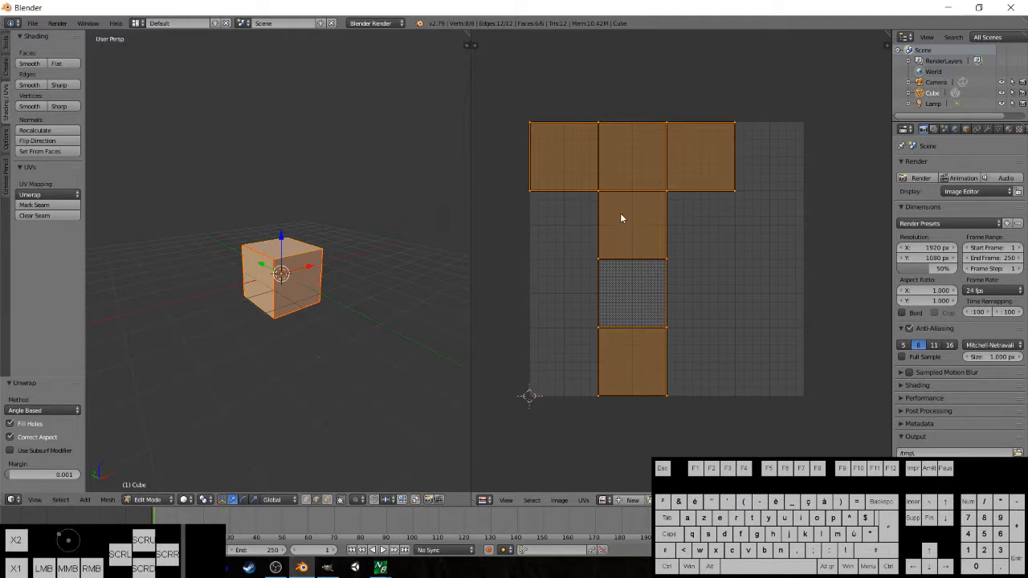
middle_click_drag(557, 223, 550, 255)
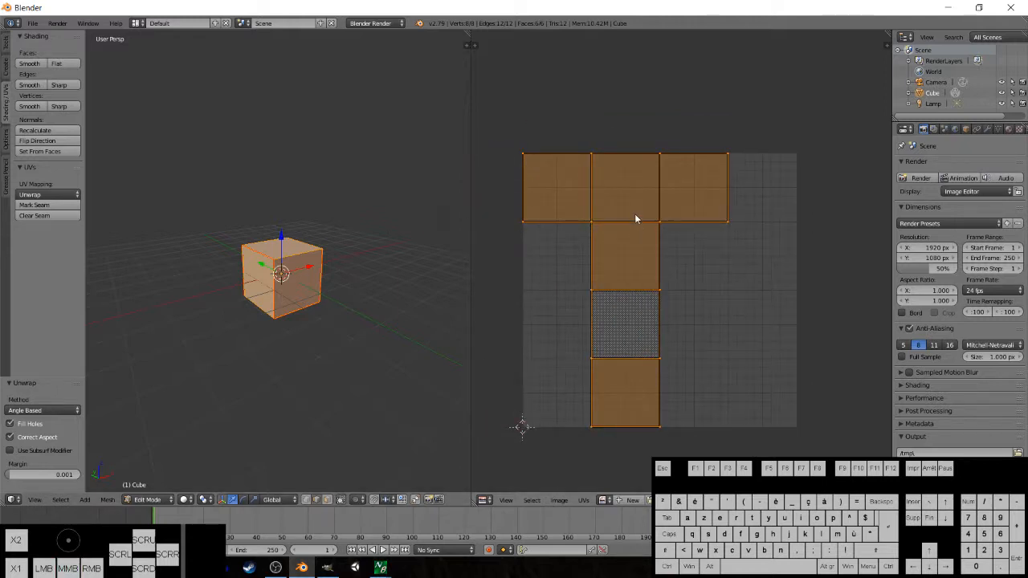
Rotate the unwrapped UV layout by 90 degrees and shift it 0.125 along X to fit inside the UV square.
key("r")
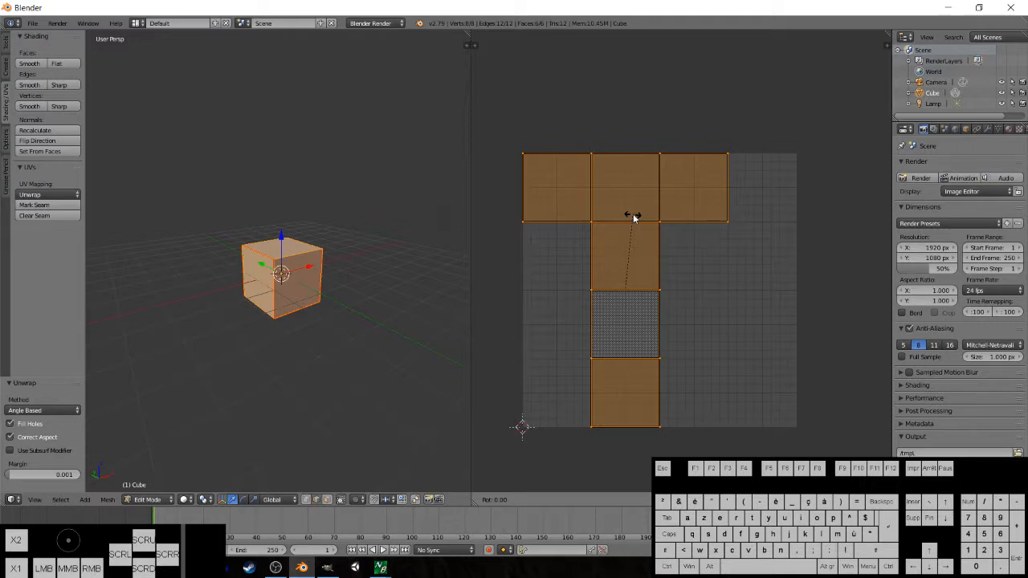
type("90")
key("Return")
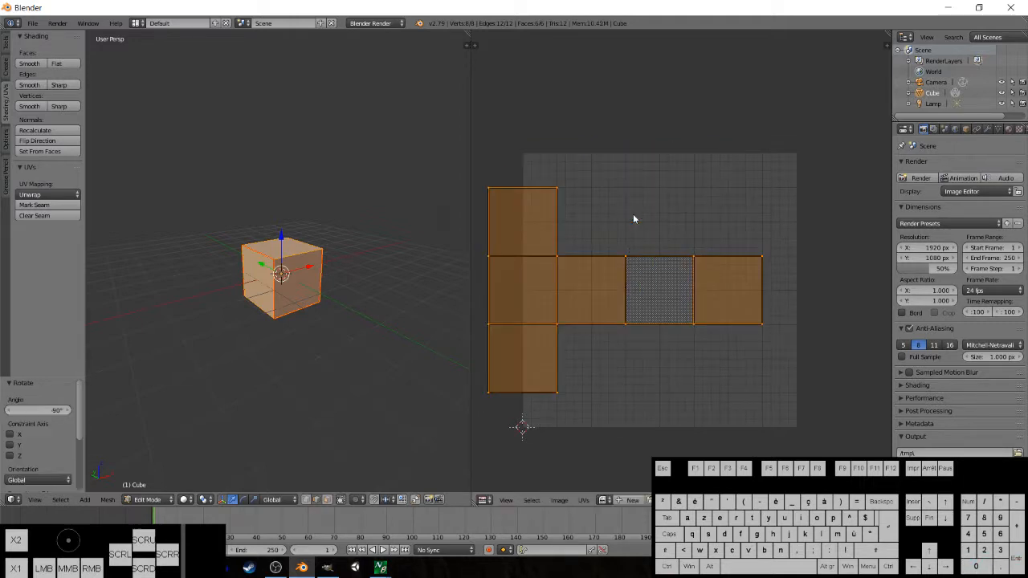
key("g")
left_click(566, 205, "ctrl")
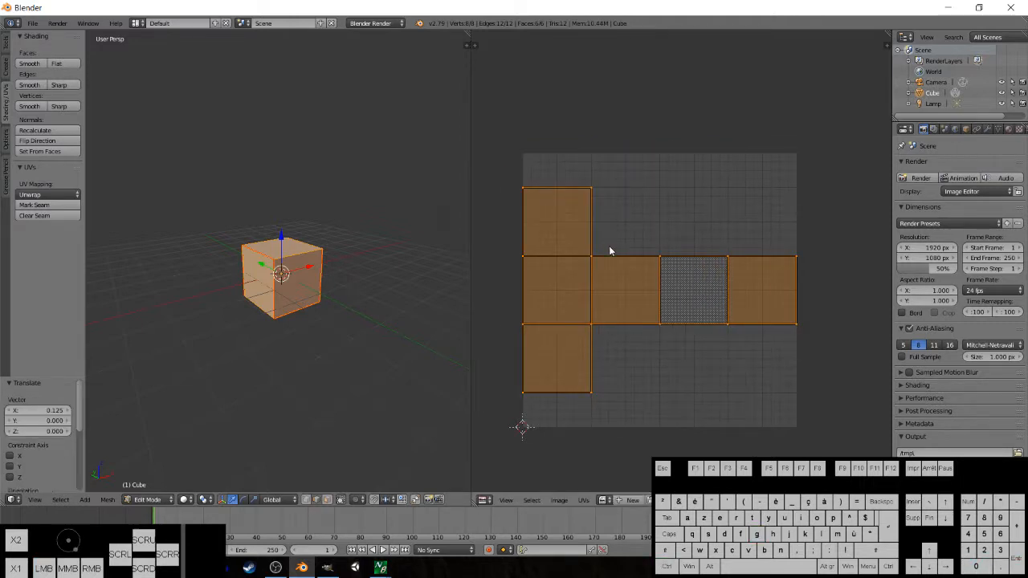
Compare how the UV layout displays in Object Mode and Edit Mode, and with the cube mesh deselected and fully selected.
middle_click_drag(561, 247, 573, 241)
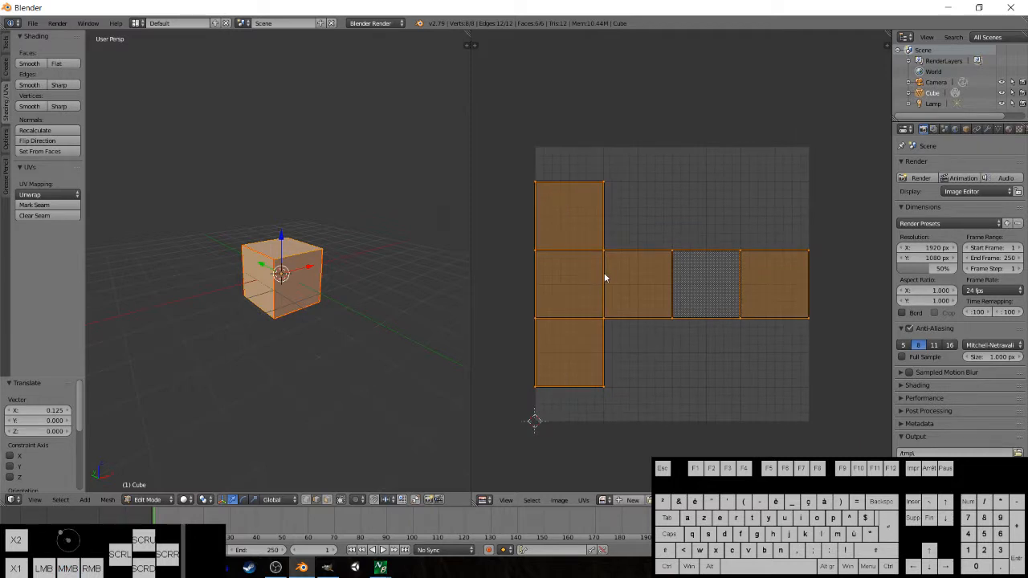
middle_click_drag(172, 229, 287, 230)
key("Tab")
key("Tab")
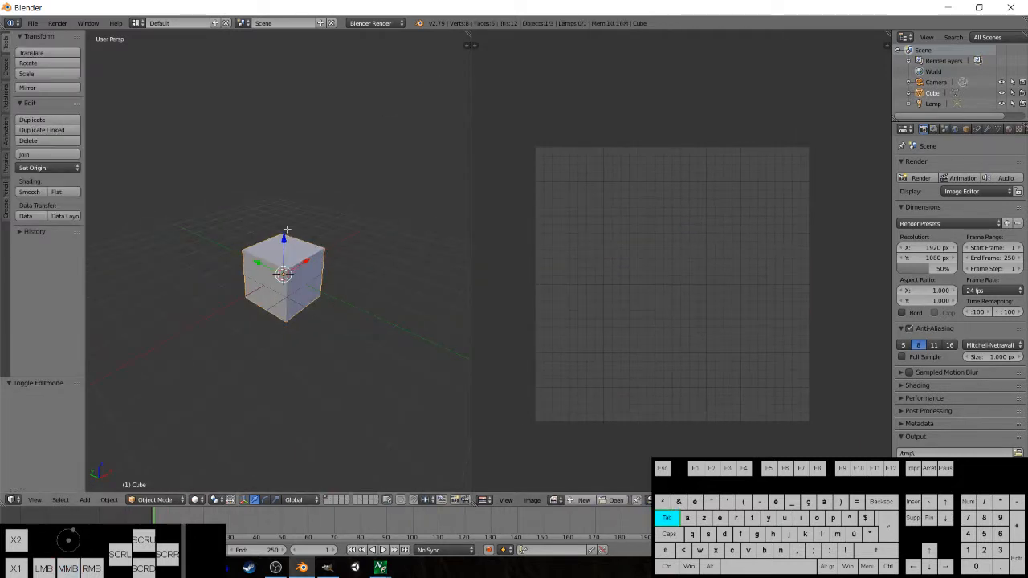
key("Tab")
key("Tab")
key("Tab")
key("Tab")
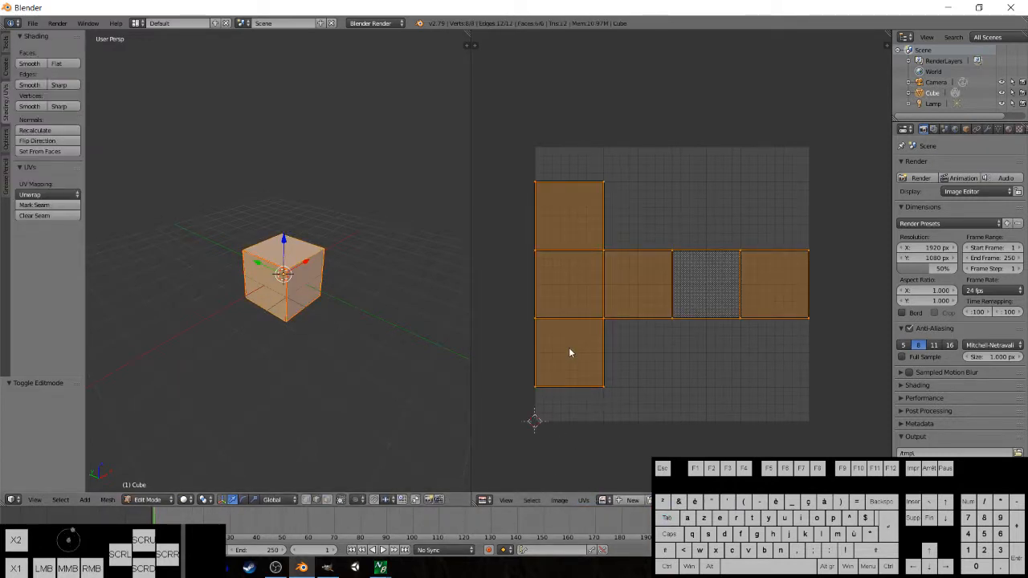
key("a")
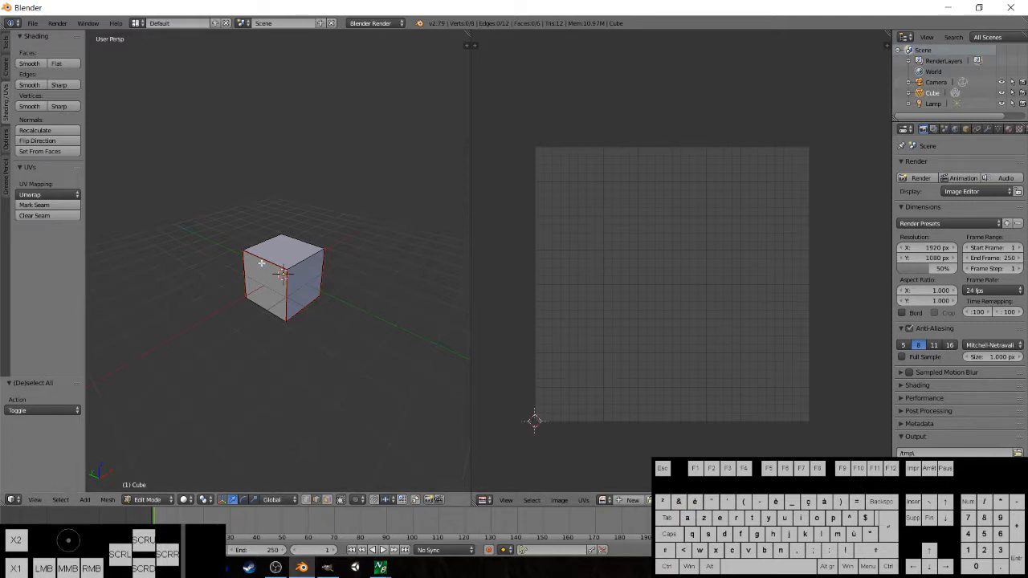
key("a")
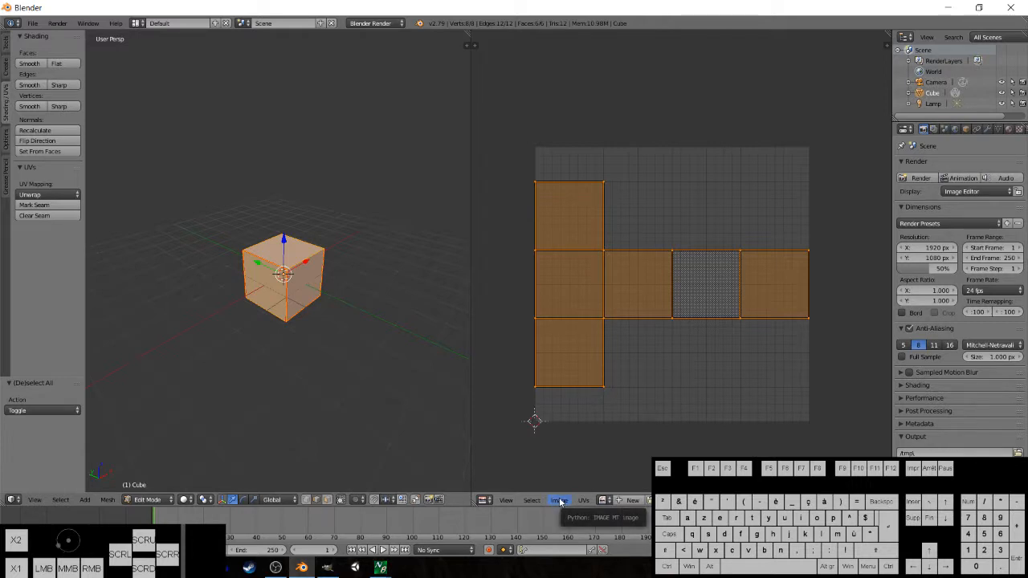
Start exporting the UV layout of the selected cube and browse to the WORK folder on the desktop.
left_click(583, 500)
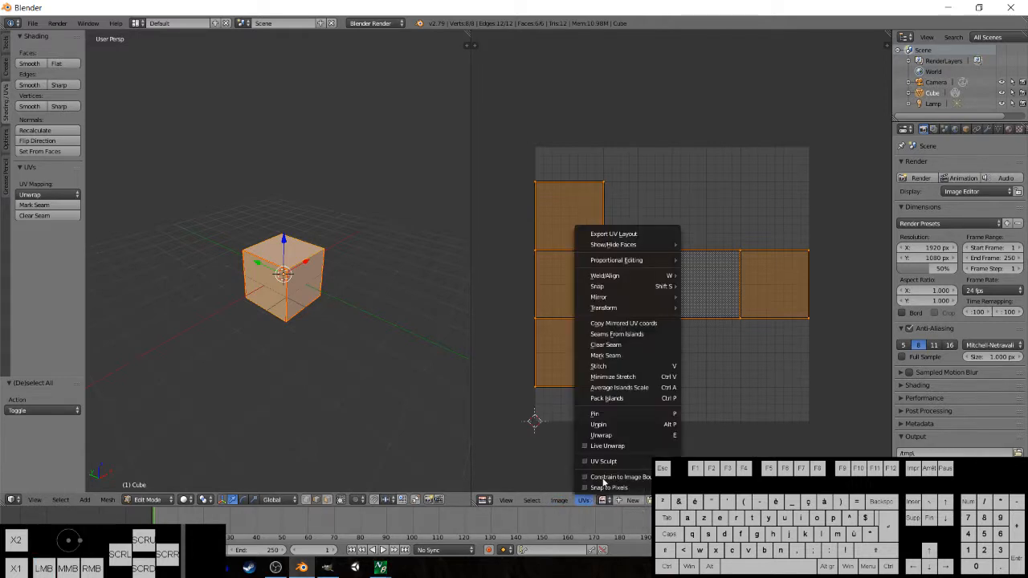
left_click(612, 233)
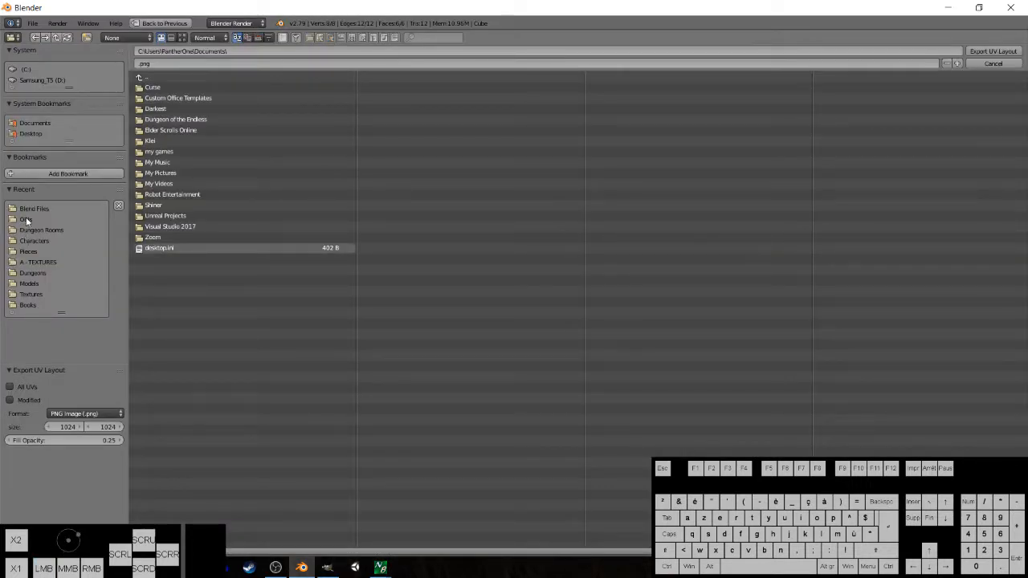
left_click(28, 251)
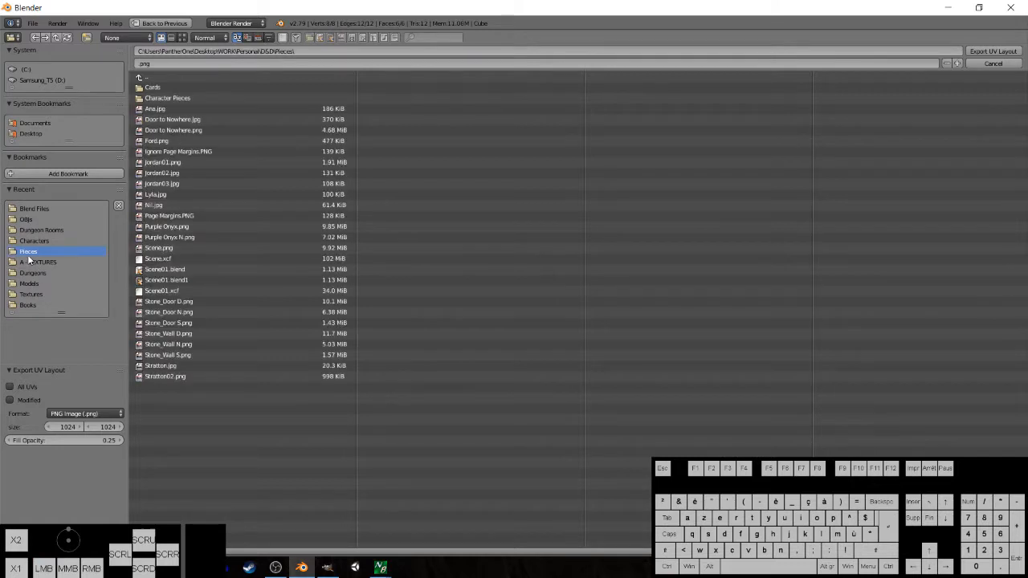
left_click(148, 78)
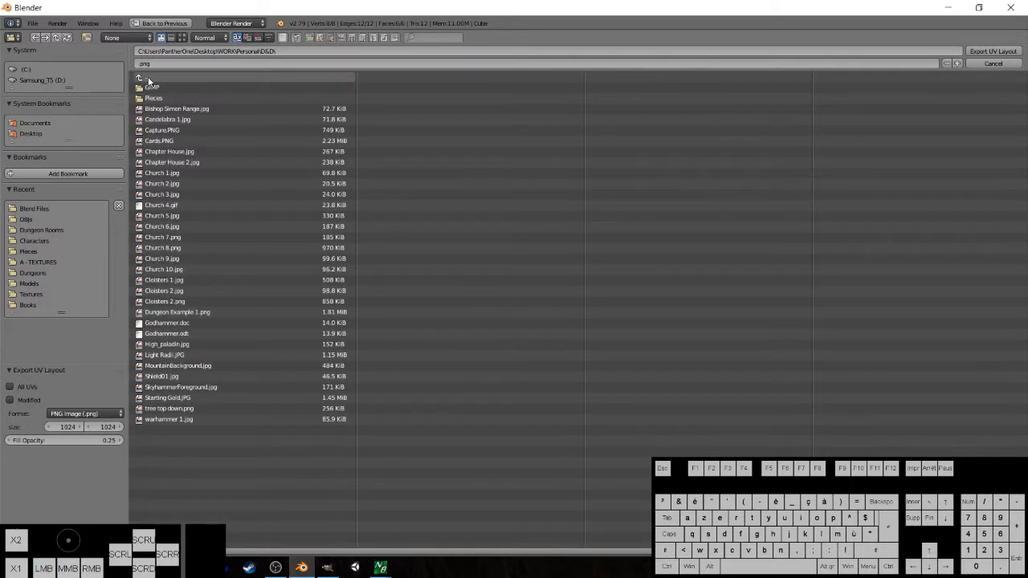
left_click(148, 77)
left_click(148, 78)
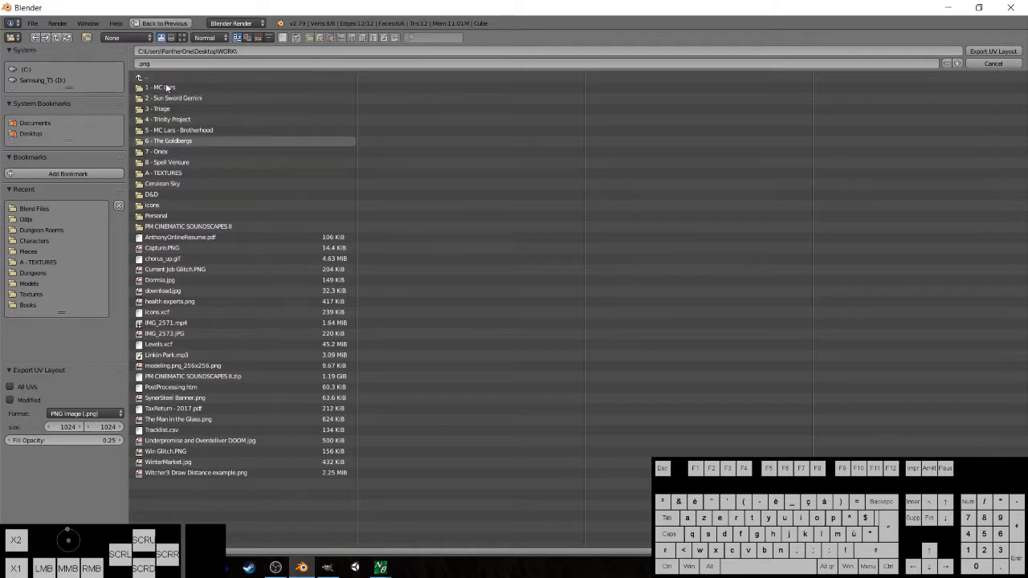
Name the UV layout export file CUBE.png.
left_click(143, 64)
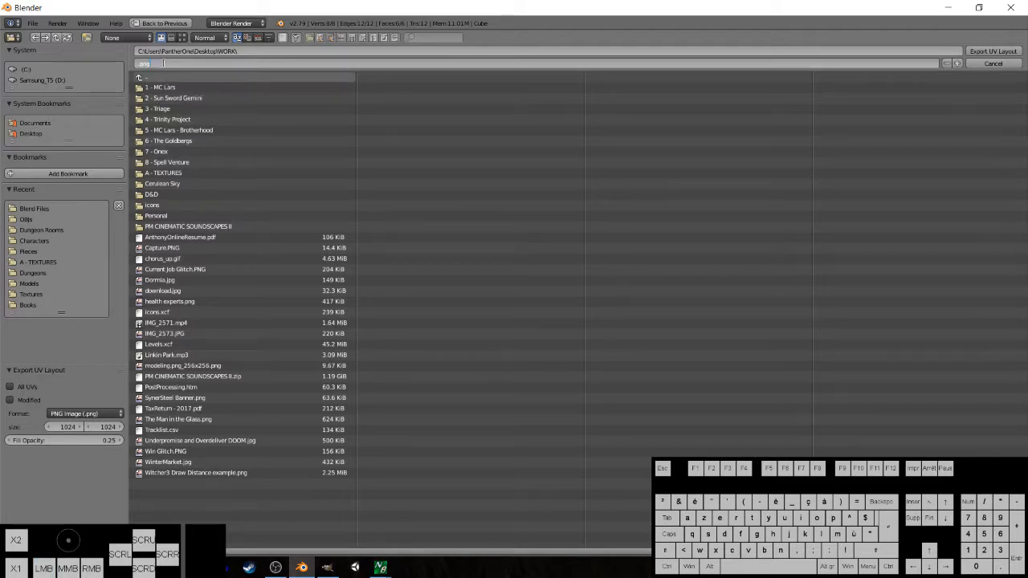
key("Home")
type("CUBE")
key("Return")
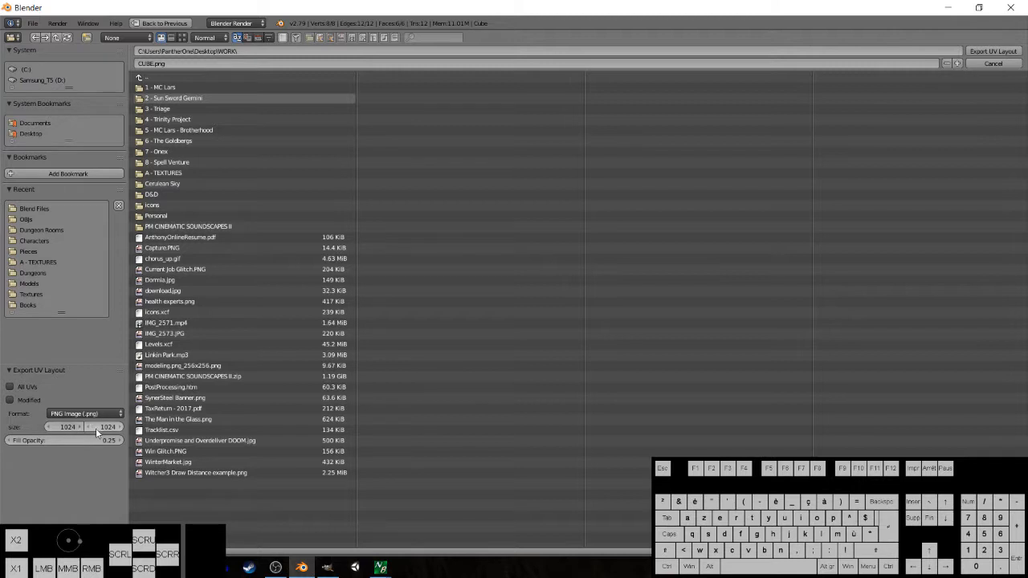
Set the export's fill opacity to 0.5, include all UVs, and export the UV layout as a PNG image.
left_click(79, 438)
type("0.5")
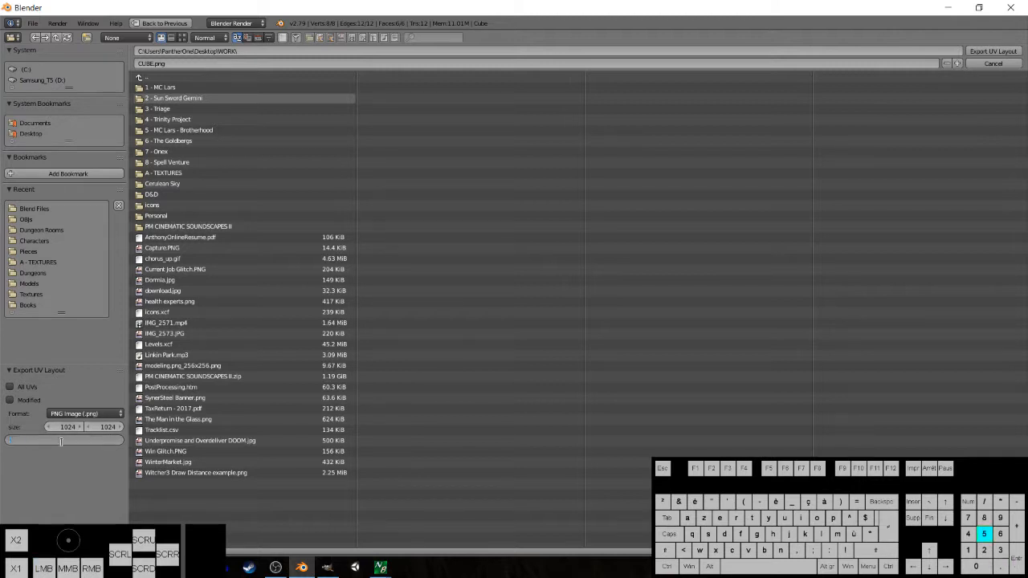
key("Return")
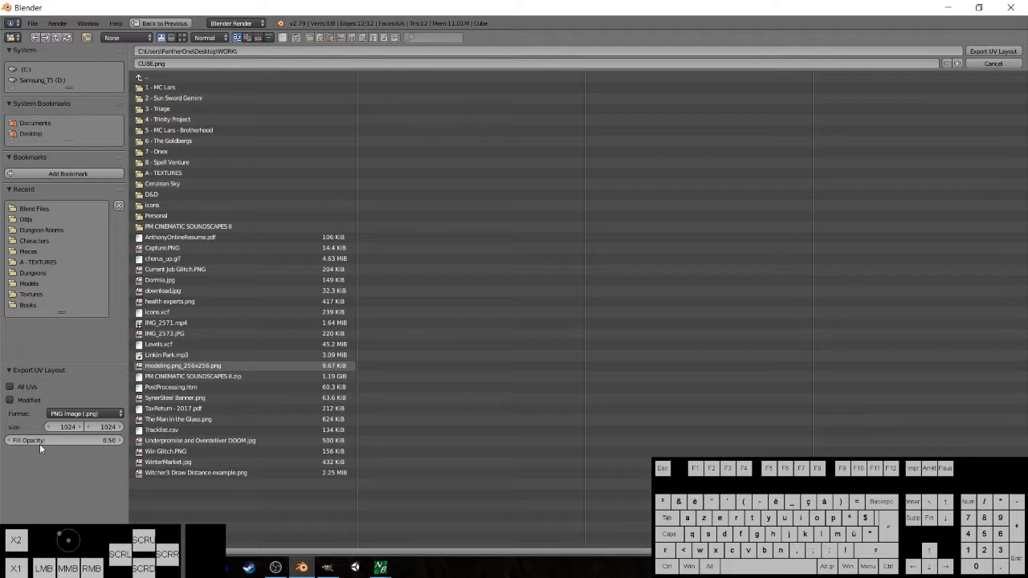
left_click(11, 388)
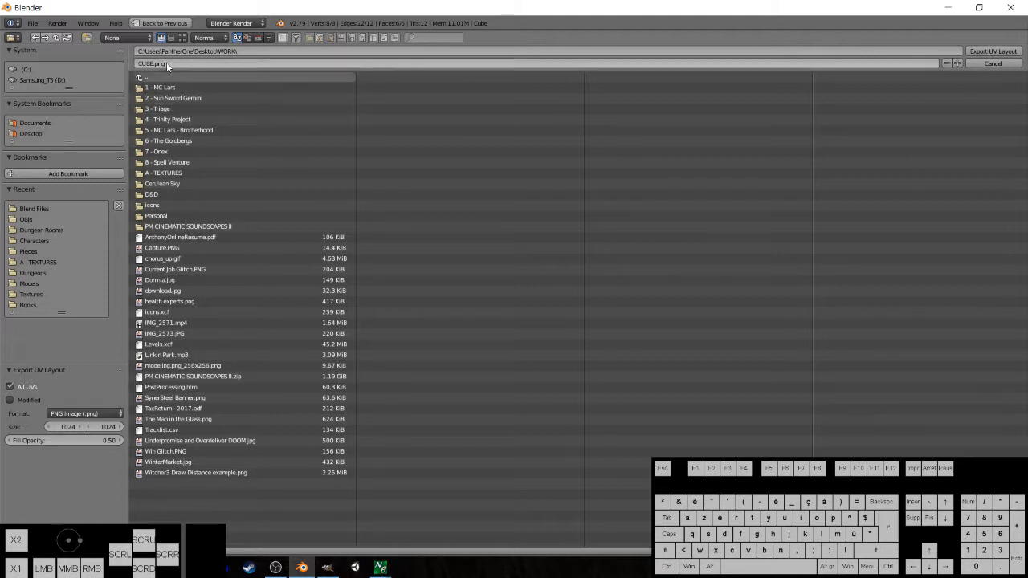
left_click(998, 53)
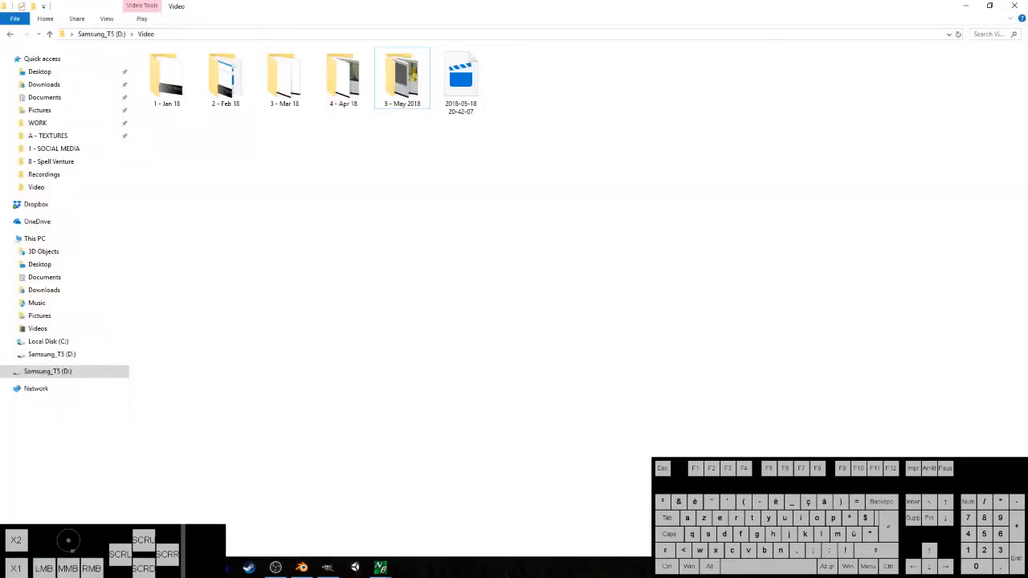
Check the exported CUBE image by viewing it from the WORK folder in File Explorer, closing the viewer when done.
left_click(37, 123)
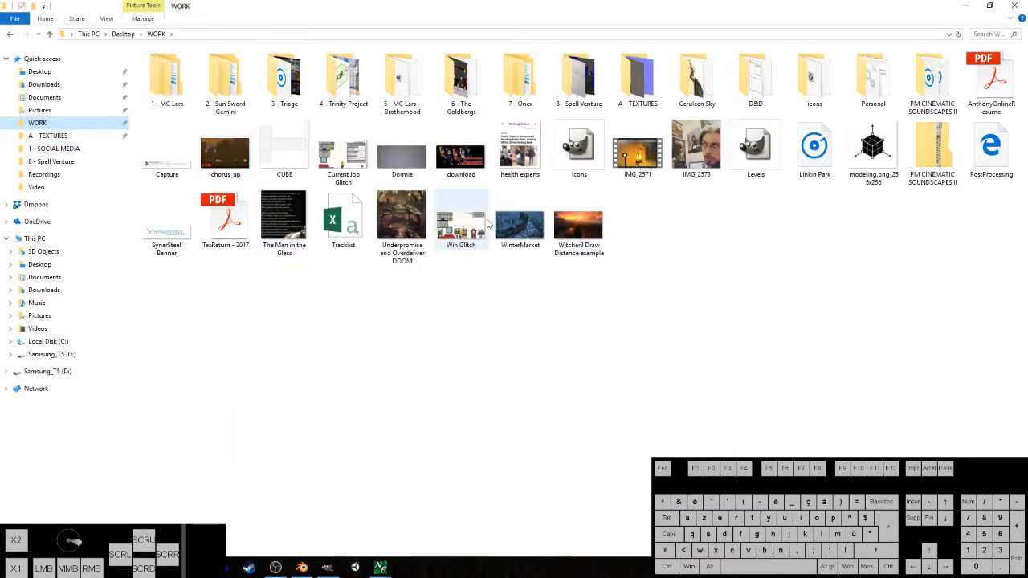
left_click(289, 172)
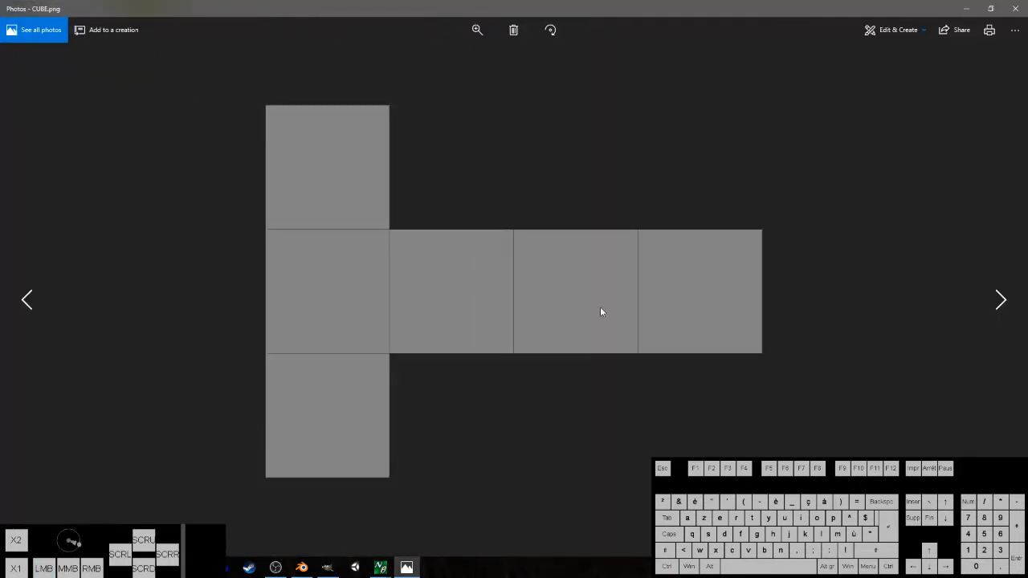
left_click(1018, 10)
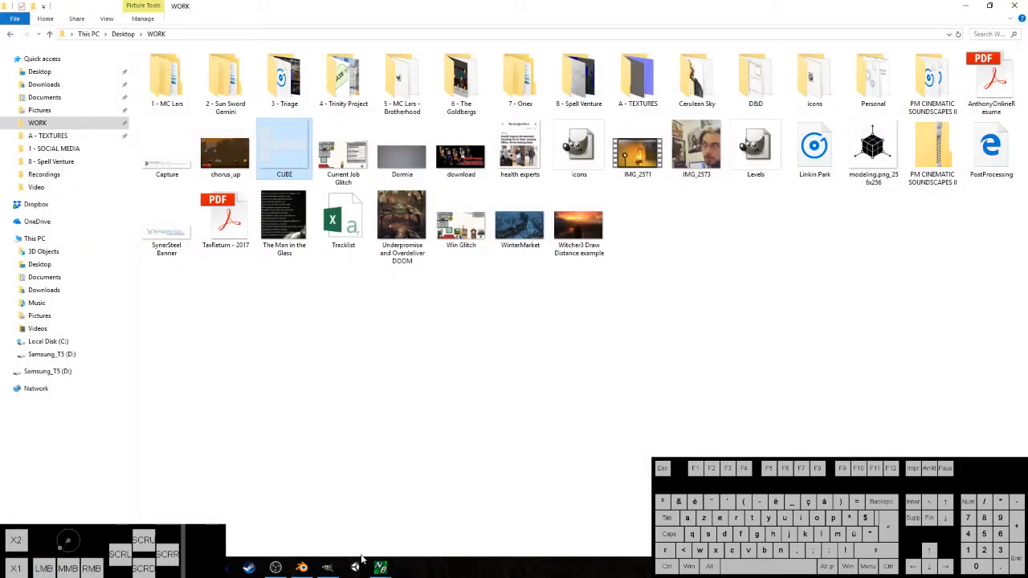
Switch to GIMP and open CUBE.png from the WORK folder.
left_click(327, 567)
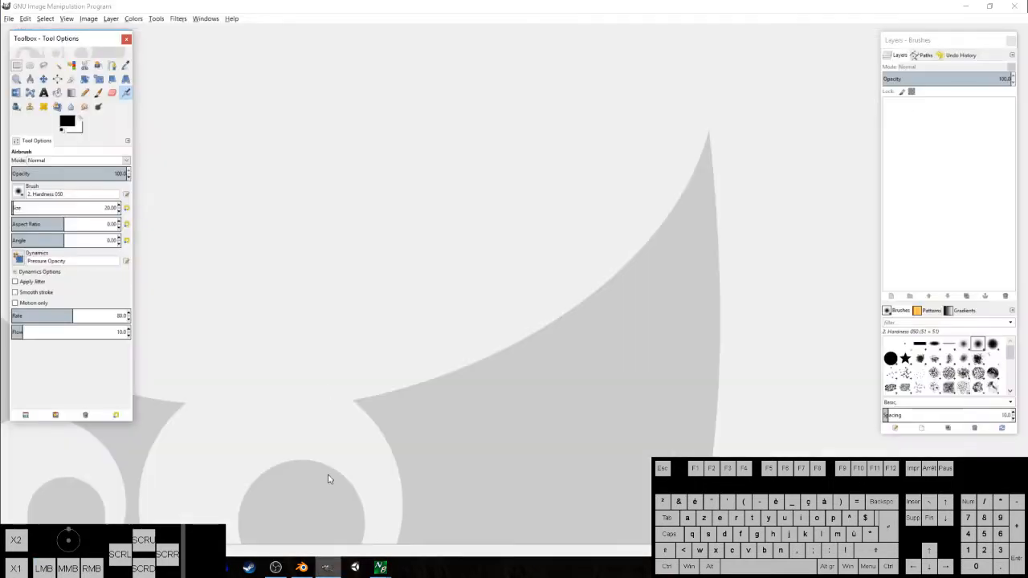
left_click(8, 20)
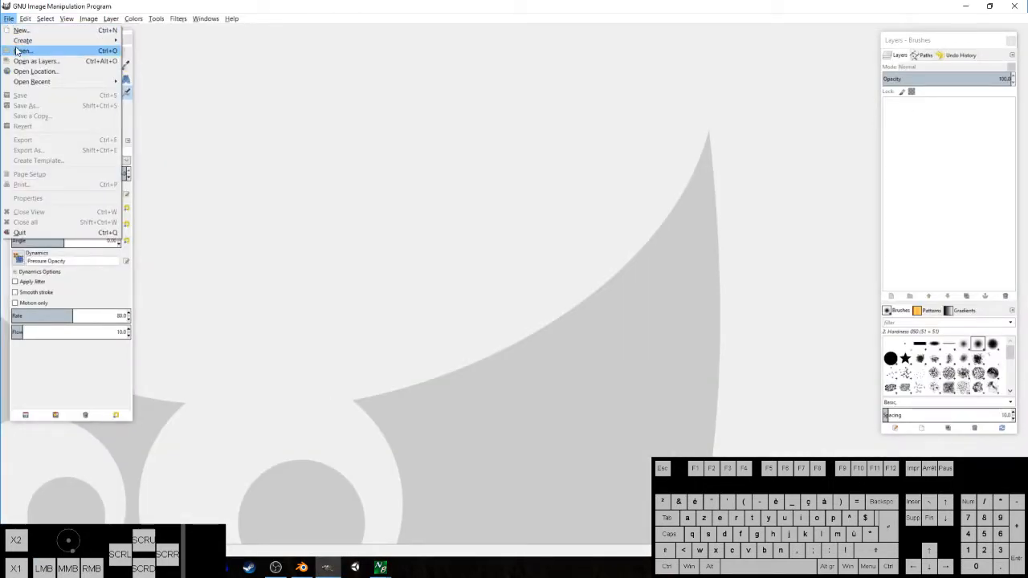
left_click(21, 50)
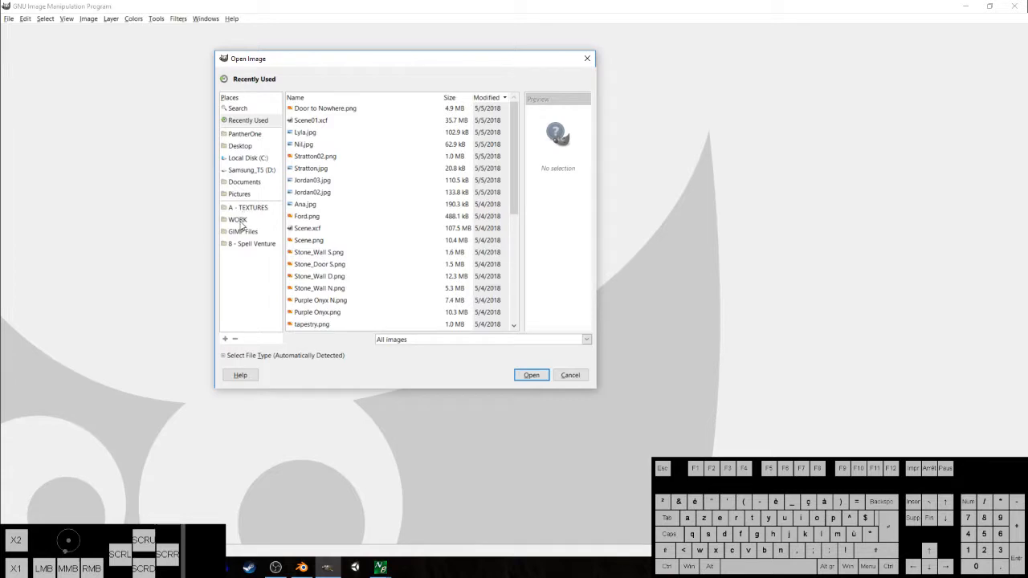
left_click(239, 221)
left_click(335, 252)
scroll(349, 261, "down", 1)
left_click(313, 266)
left_click(305, 285)
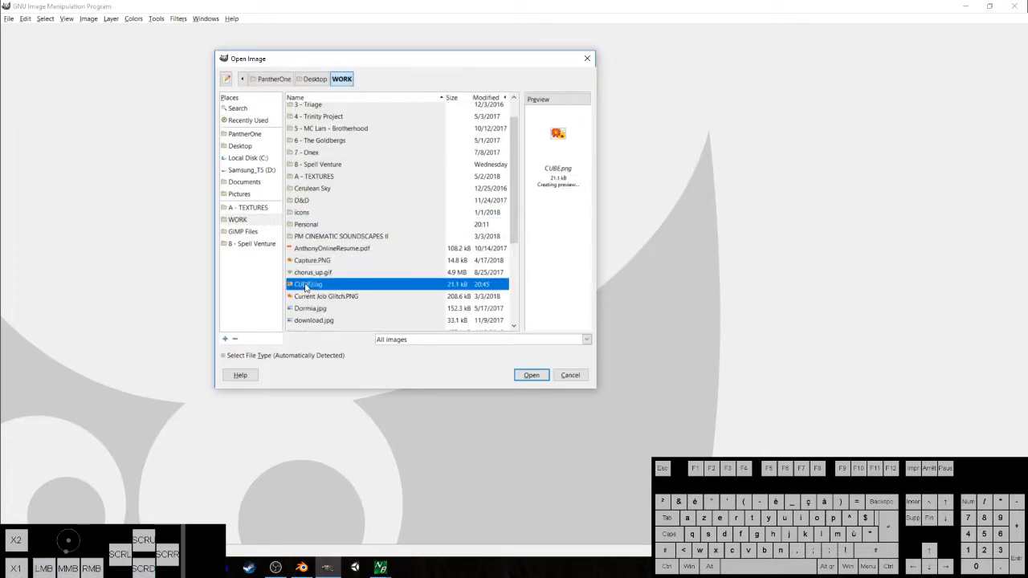
left_click(531, 375)
Add a text box with the number 1 over the uppermost face of the cube layout.
middle_click_drag(542, 241, 531, 228)
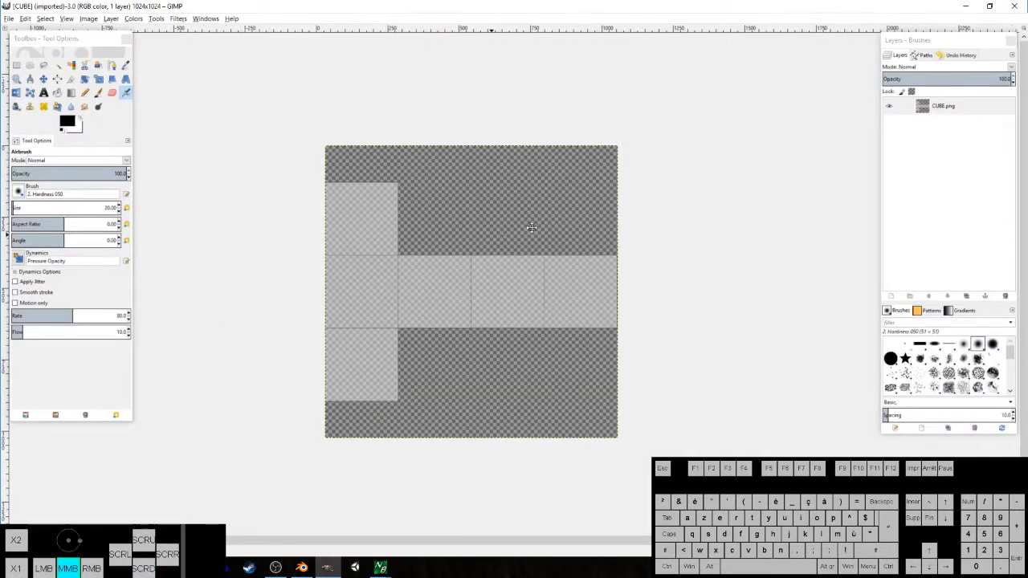
scroll(487, 274, "up", 2, "ctrl")
scroll(486, 280, "down", 1, "ctrl")
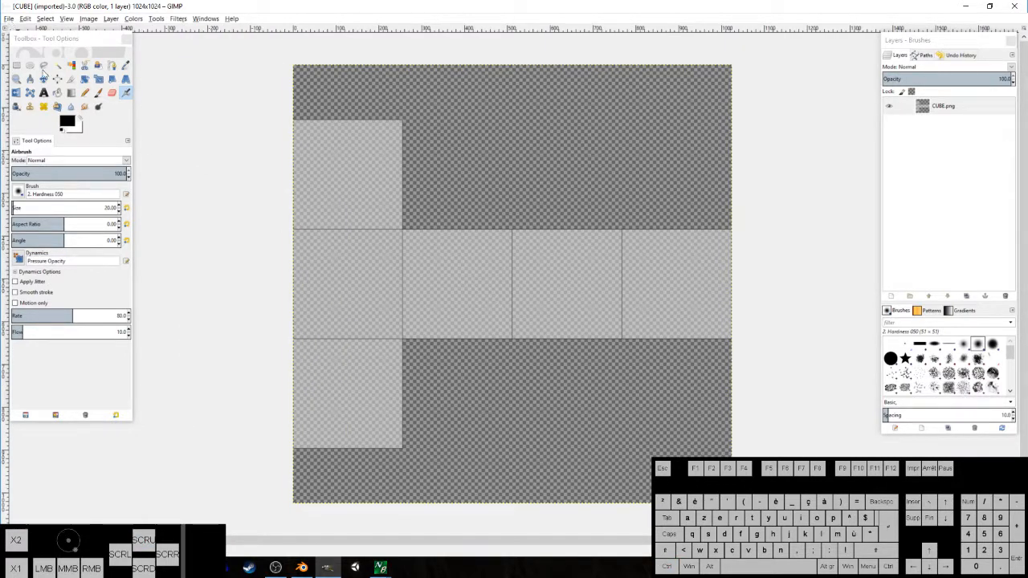
left_click(44, 93)
left_click(314, 115)
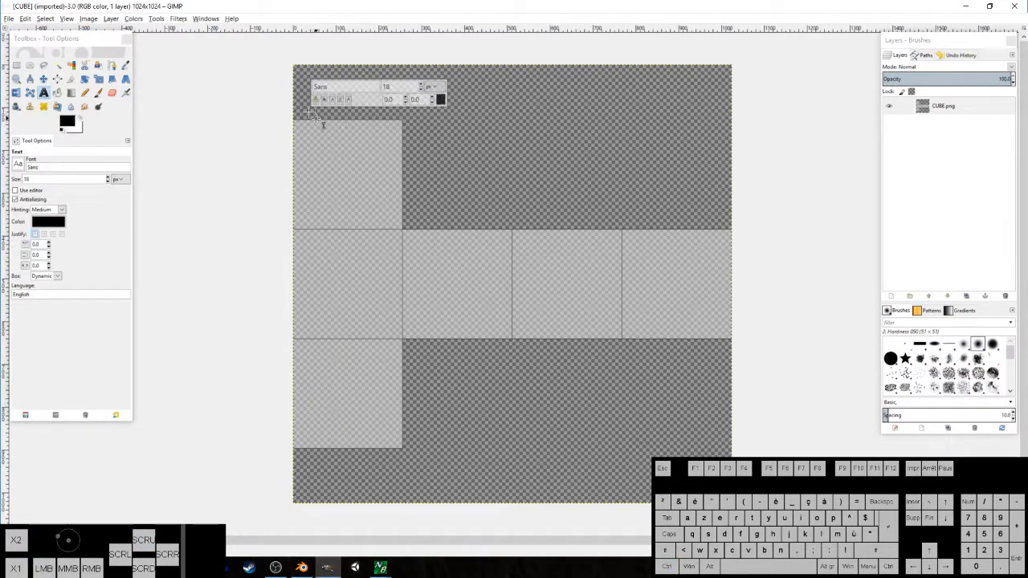
left_click_drag(324, 125, 453, 252)
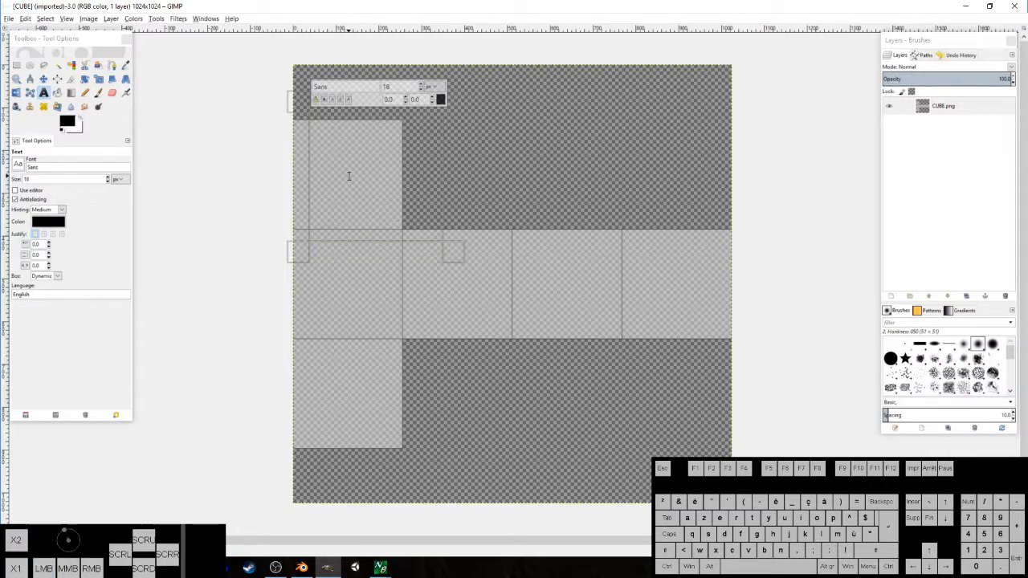
type("1")
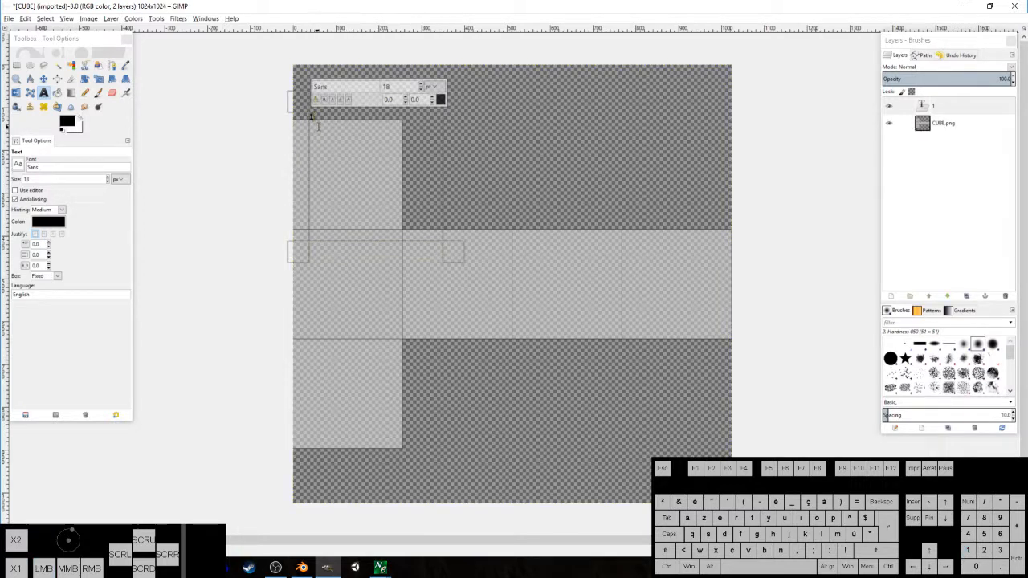
Set the font size of the number 1 to 200 px.
left_click_drag(322, 125, 295, 124)
left_click_drag(392, 87, 359, 87)
type("90")
key("Return")
key("BackSpace")
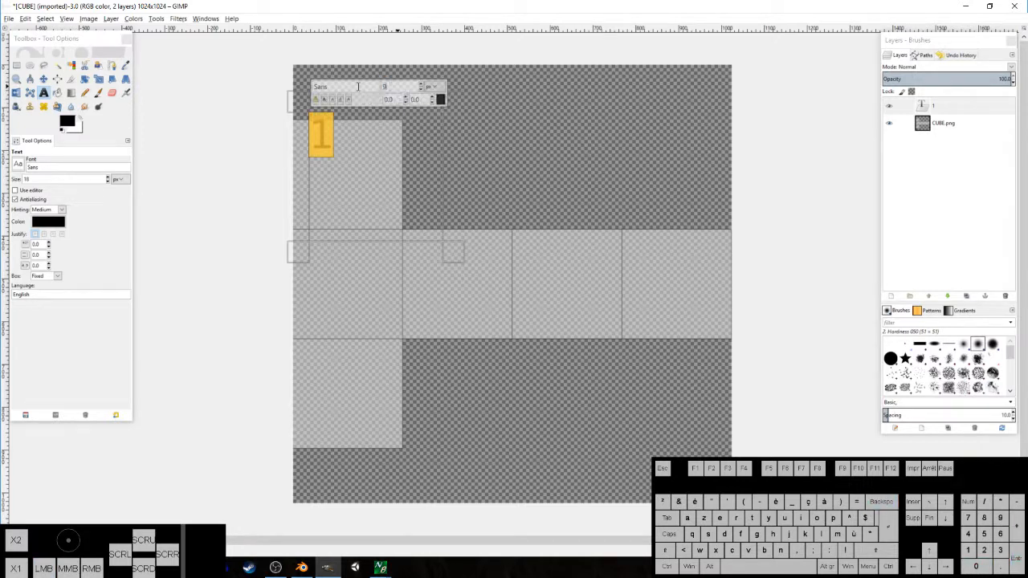
type("180")
key("Return")
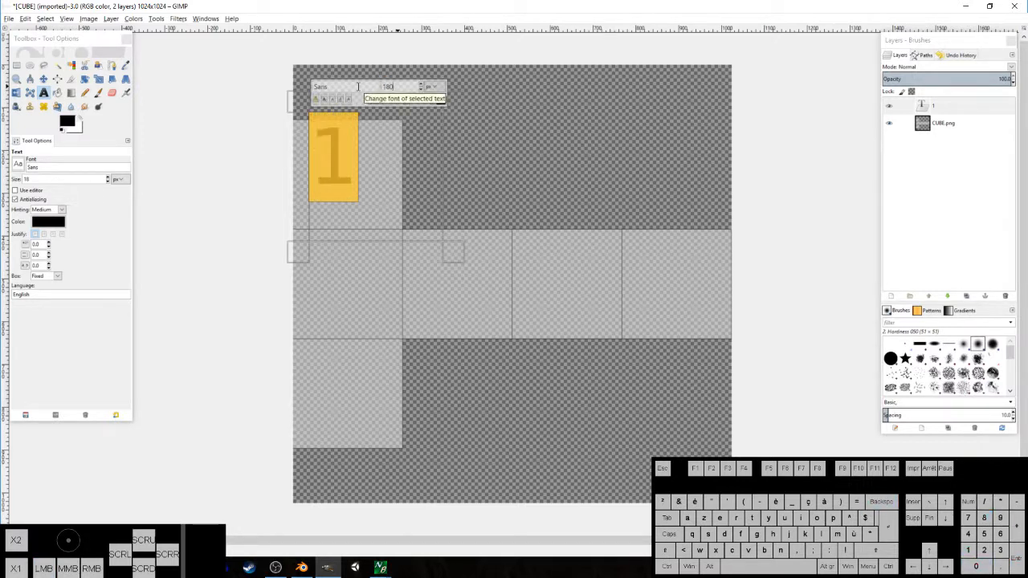
key("BackSpace")
key("BackSpace")
type("200")
key("Return")
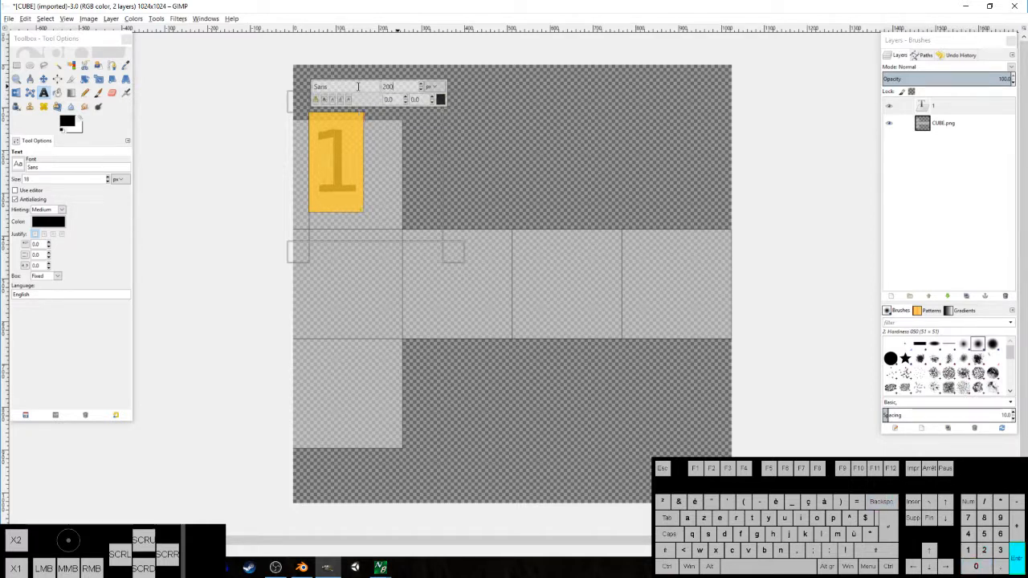
Move the number 1 toward the centre of the uppermost square face.
left_click(44, 79)
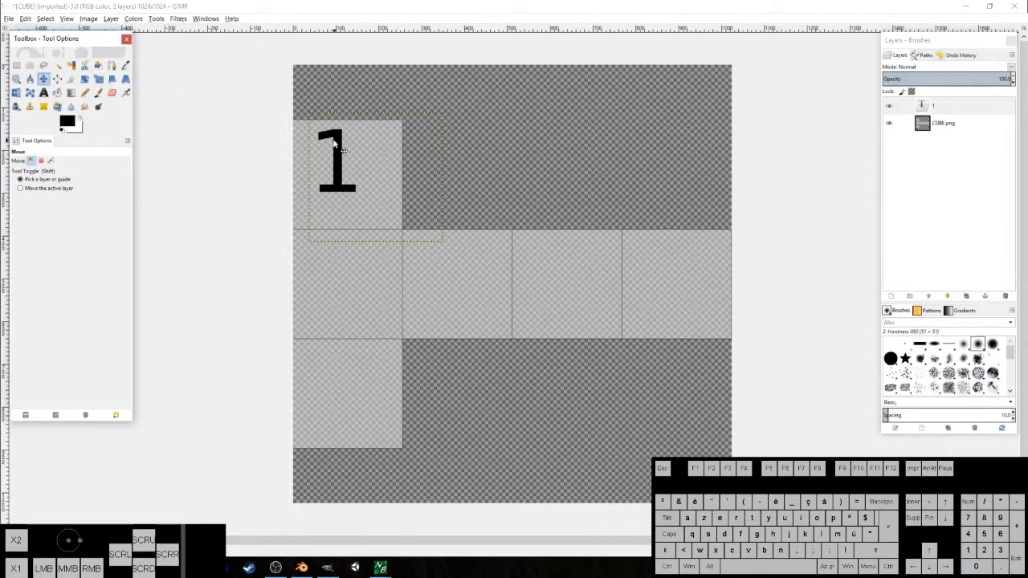
left_click_drag(332, 143, 345, 158)
key("r")
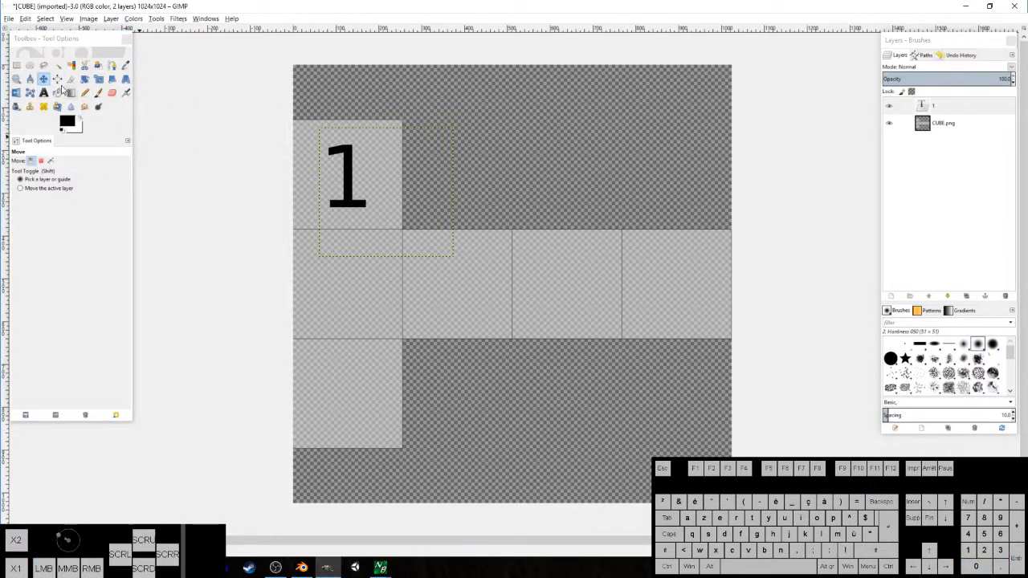
middle_click_drag(282, 132, 344, 153)
scroll(491, 183, "up", 2, "ctrl")
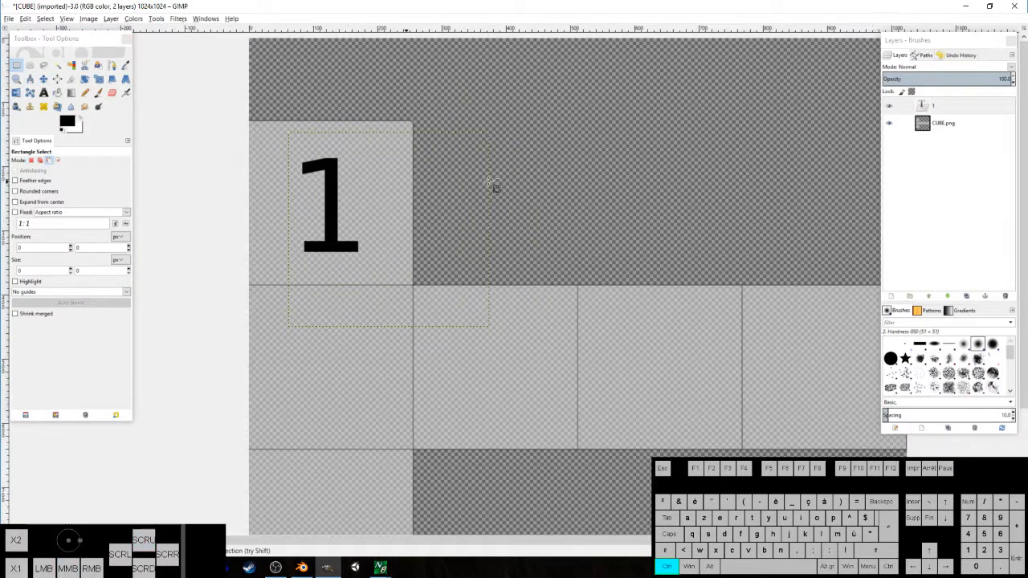
Duplicate the number 1 layer and move the copy onto the face below, aligned with a vertical guide along its layer's left edge.
left_click(966, 296)
key("m")
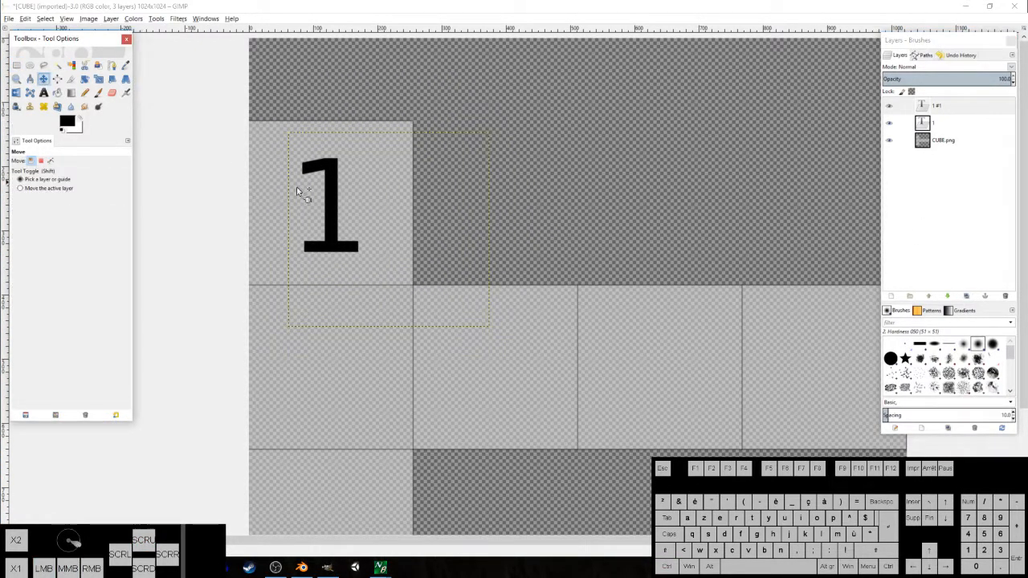
left_click_drag(336, 210, 334, 361)
left_click_drag(6, 158, 287, 281)
left_click_drag(337, 333, 337, 332)
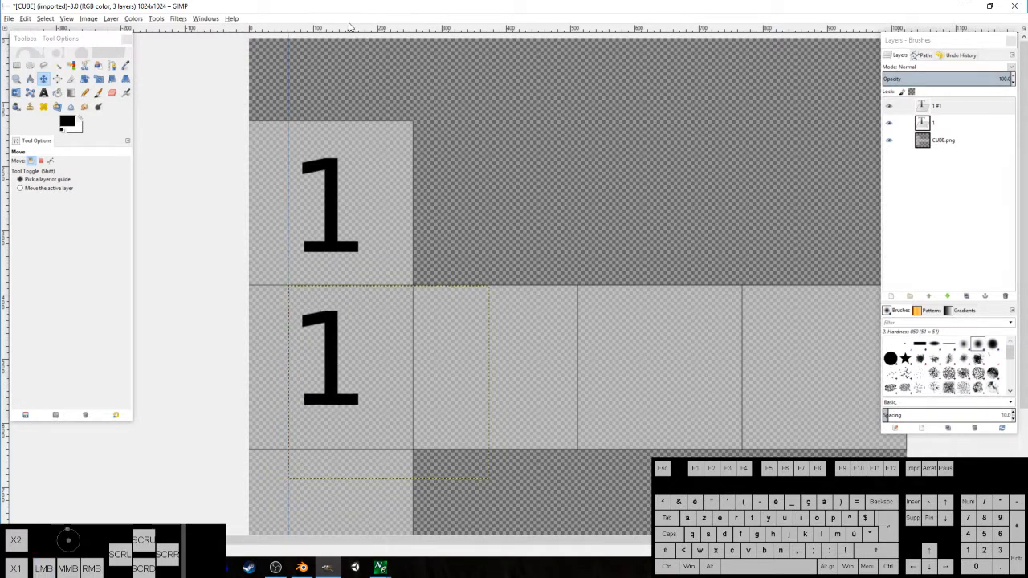
Add horizontal guides along the upper edges of the first and second faces in the left column.
left_click_drag(349, 27, 341, 200)
left_click_drag(342, 285, 341, 285)
left_click_drag(313, 31, 324, 284)
scroll(206, 298, "up", 2, "ctrl")
middle_click_drag(309, 293, 430, 546)
left_click_drag(350, 31, 392, 226)
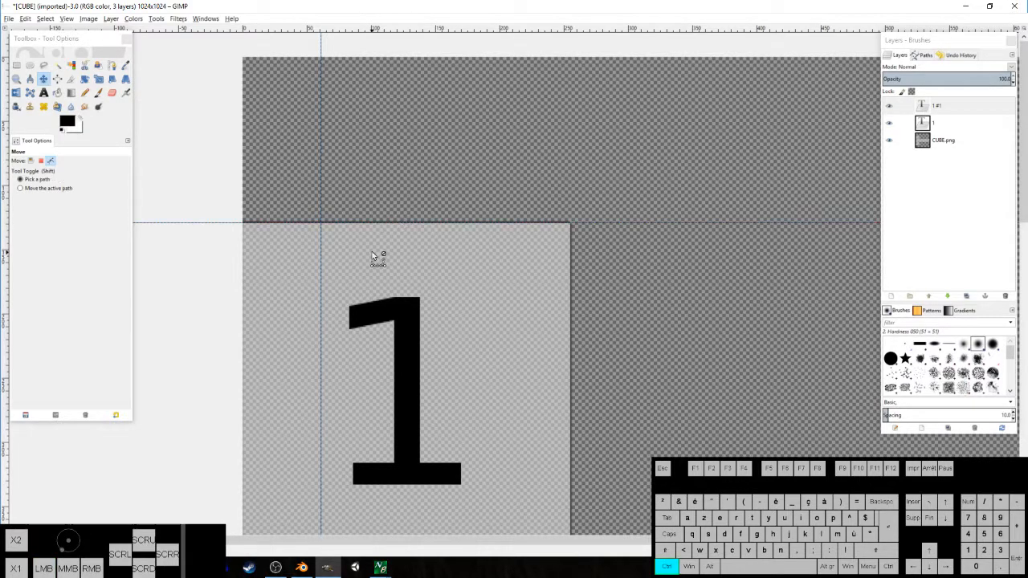
Move the number 1 of the uppermost face up so its layer aligns with the upper horizontal guide.
scroll(372, 251, "down", 2, "ctrl")
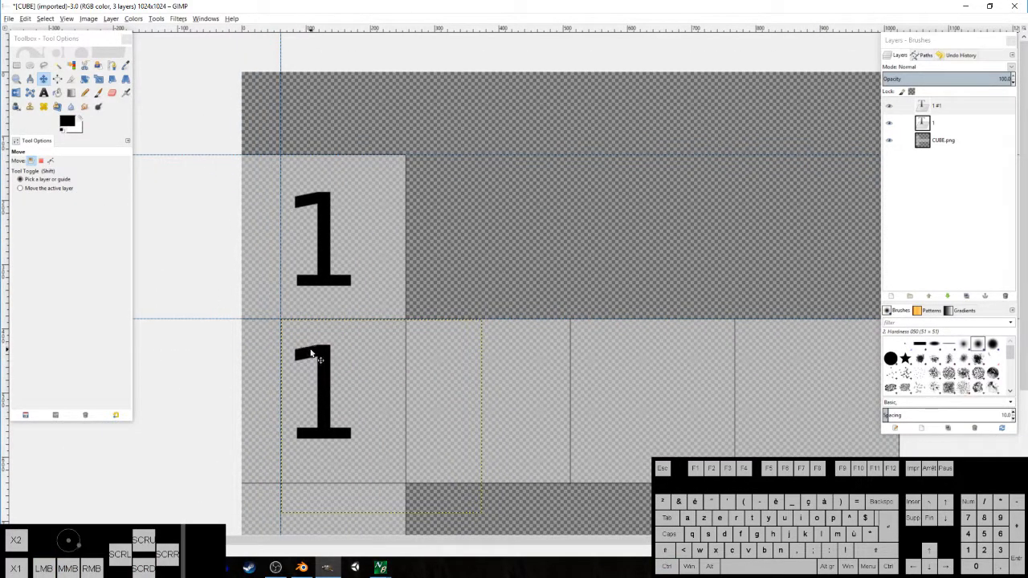
left_click(325, 223)
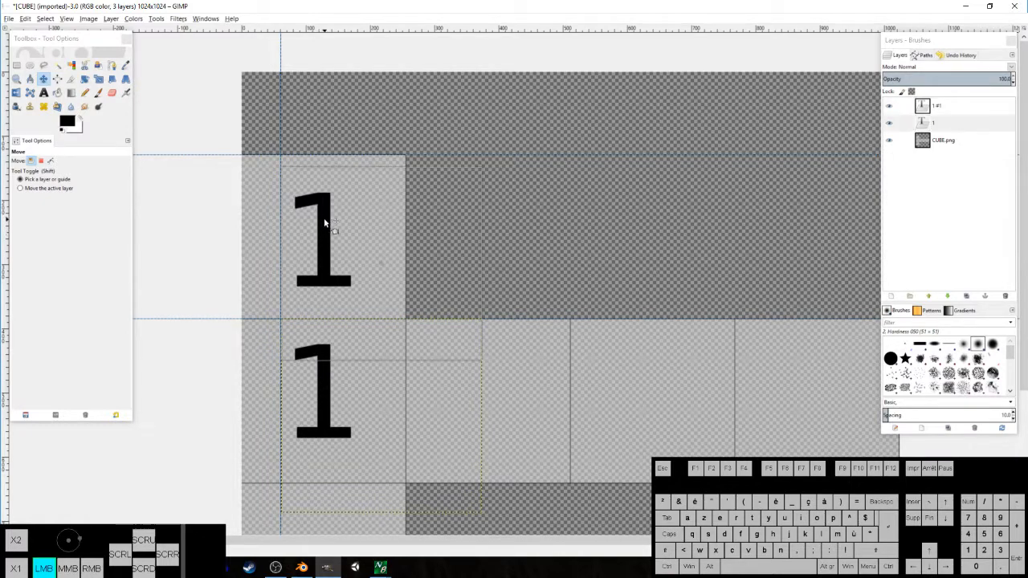
left_click_drag(325, 223, 321, 211)
Change the copied number on the second face of the column from 1 to 2.
left_click(45, 91)
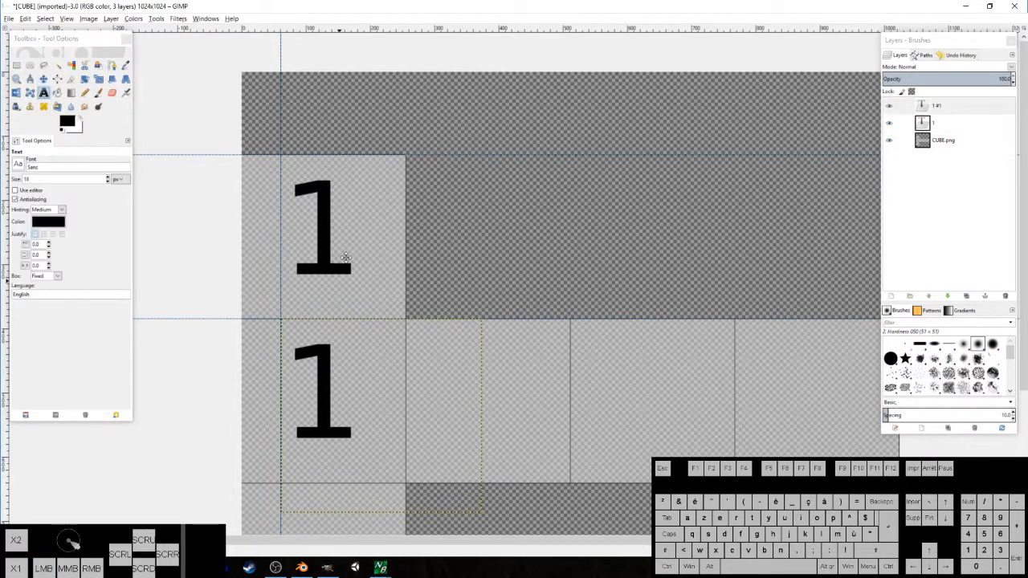
middle_click_drag(346, 257, 371, 178)
left_click(932, 106)
left_click(410, 313)
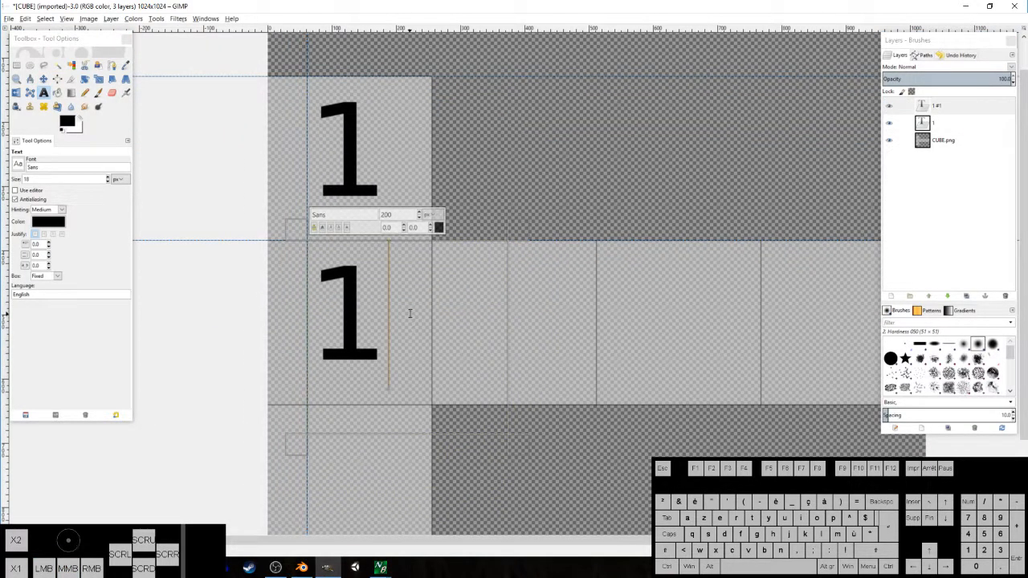
type("2")
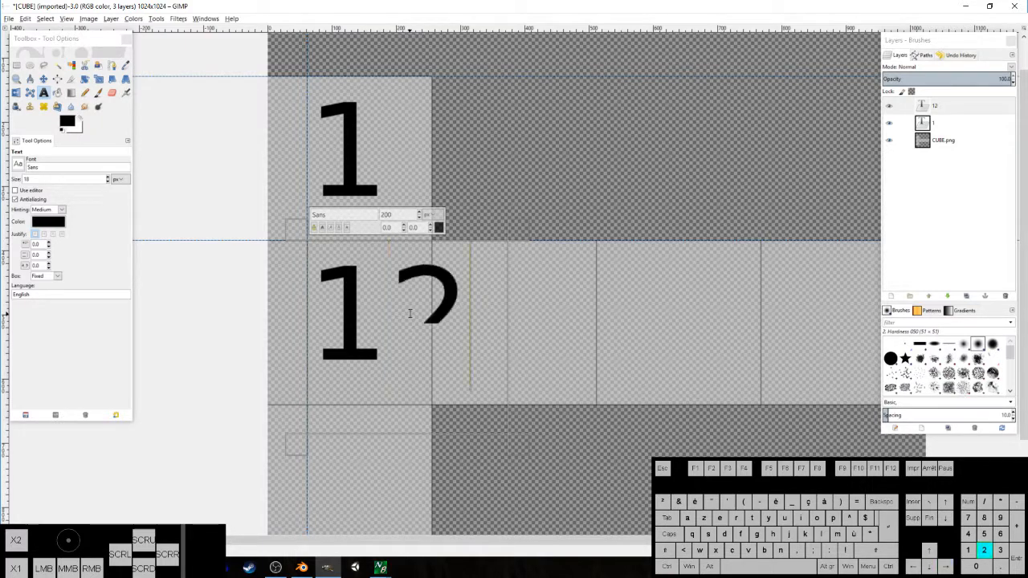
key("Left")
key("BackSpace")
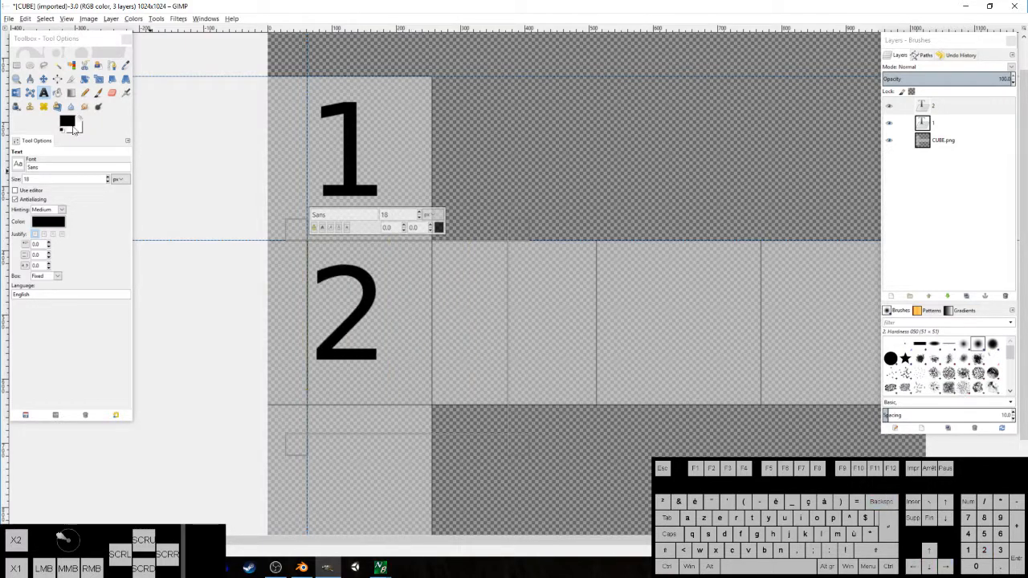
left_click(45, 78)
Duplicate the number 2 layer and move the copy onto the lowest face, aligned with a new horizontal guide along that face's upper edge.
middle_click_drag(346, 310, 372, 200)
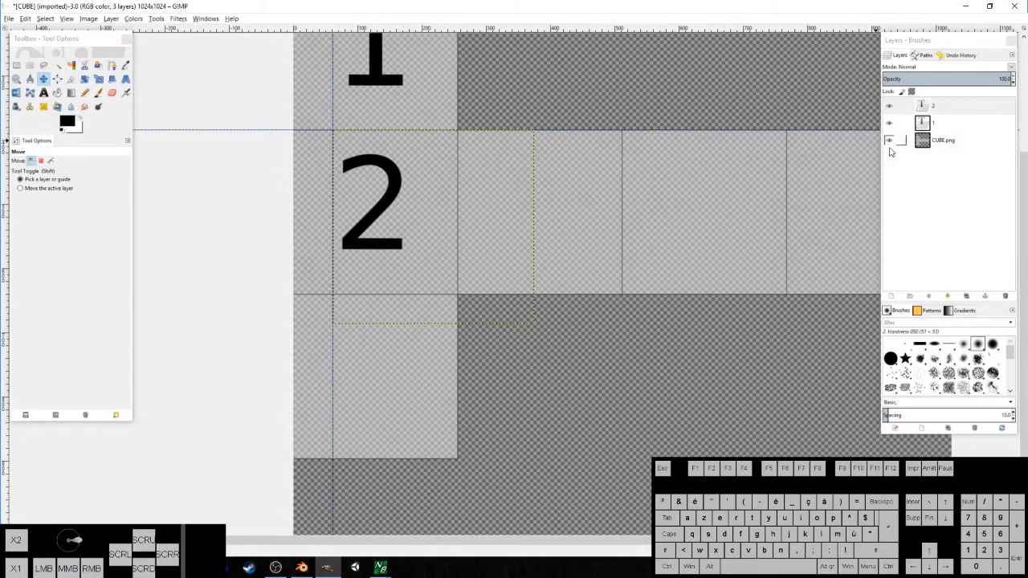
left_click(966, 297)
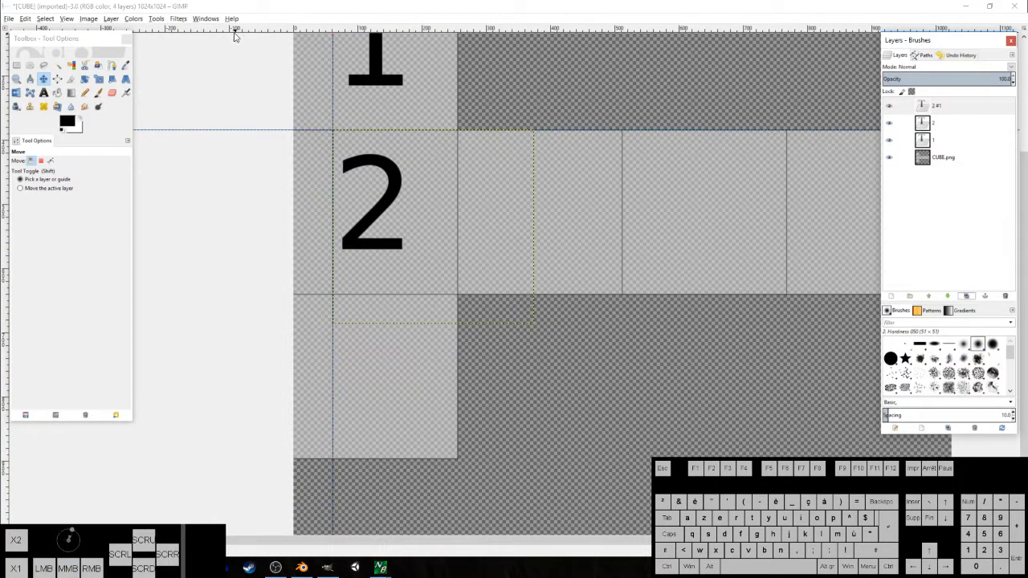
left_click_drag(234, 35, 350, 298)
left_click_drag(370, 166, 376, 322)
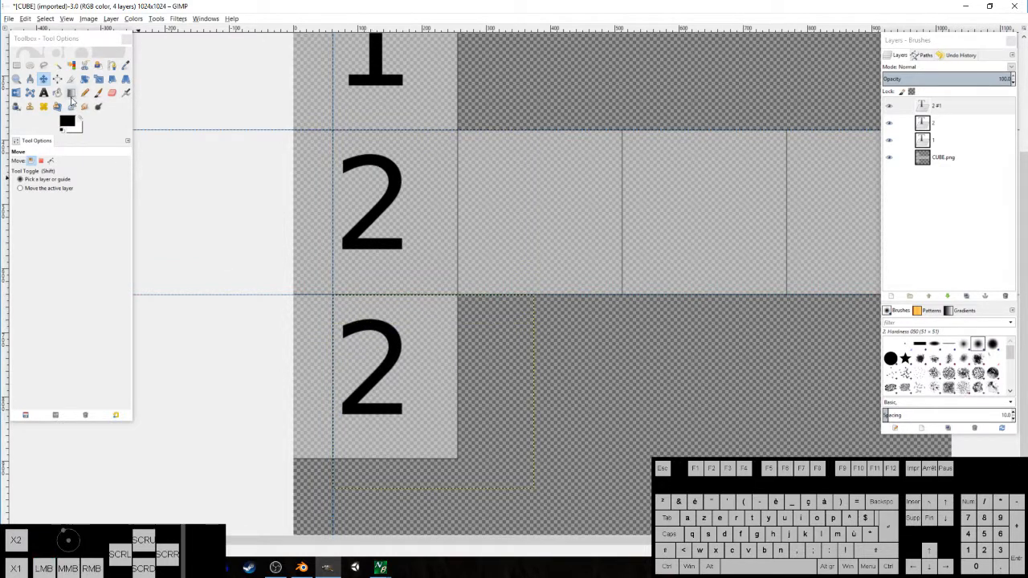
Change the copied number on the lowest face from 2 to 3.
left_click(45, 93)
left_click(422, 369)
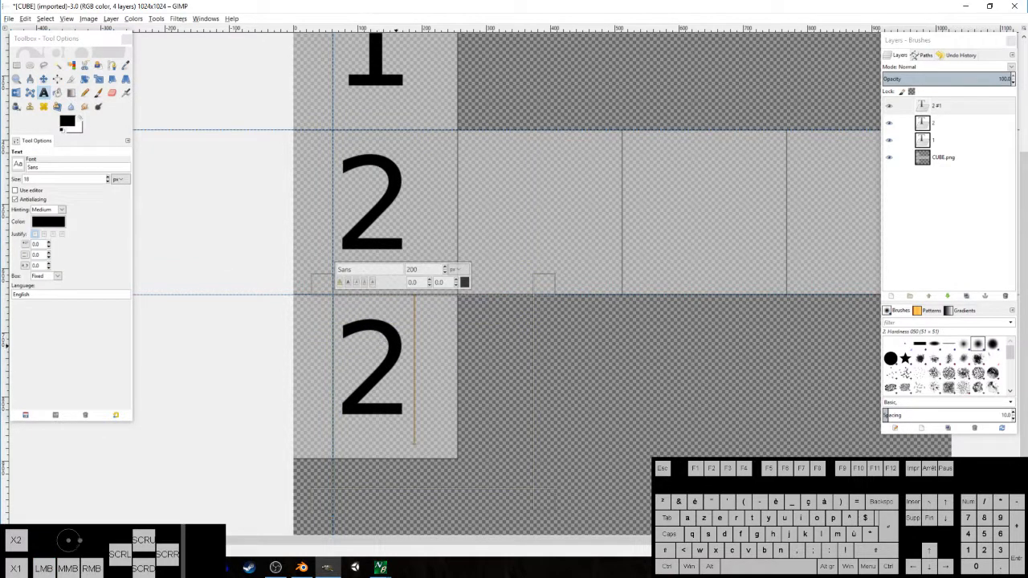
type("3")
key("Left")
key("BackSpace")
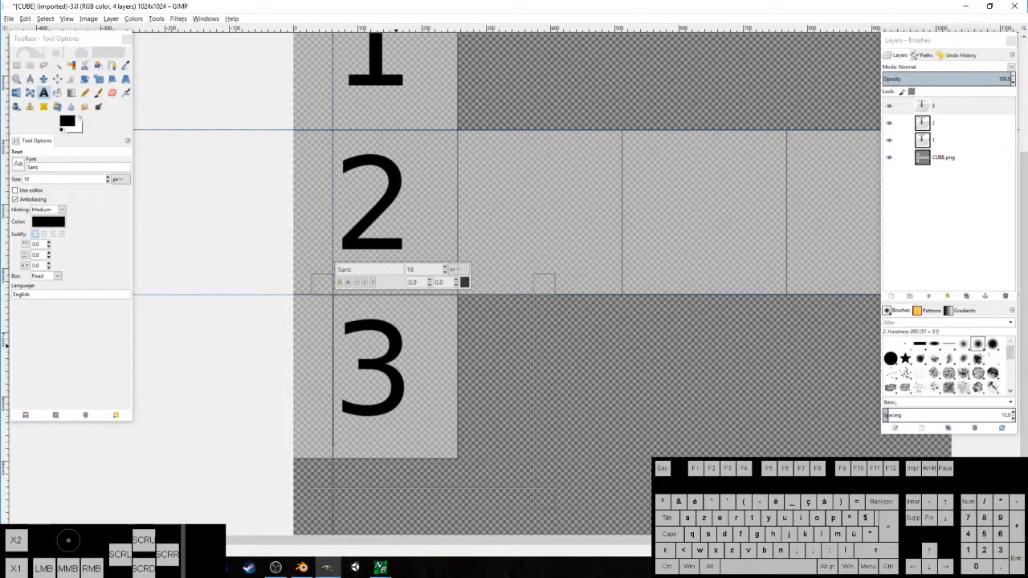
left_click(42, 79)
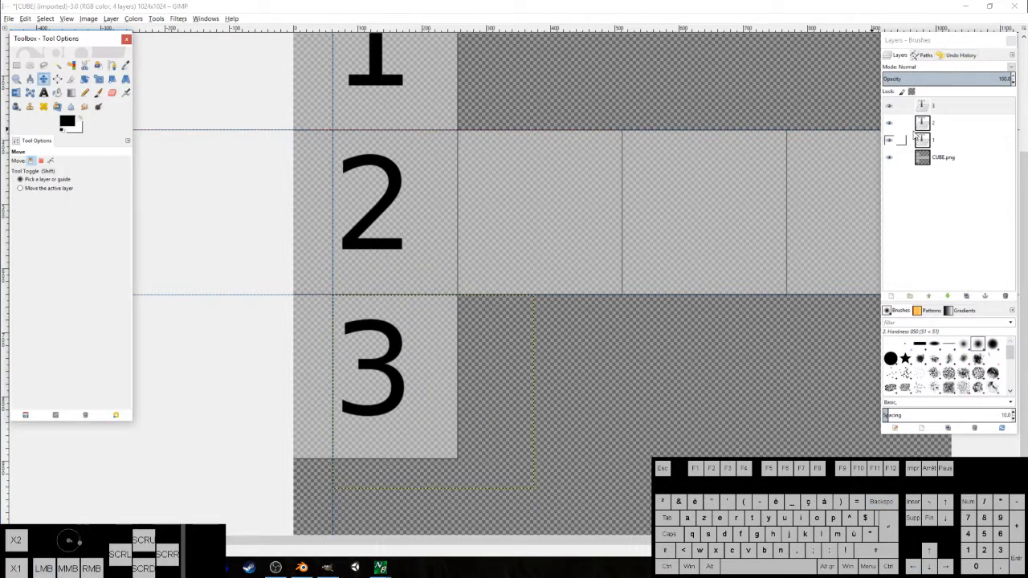
Duplicate the number 3 text layer.
left_click(943, 110)
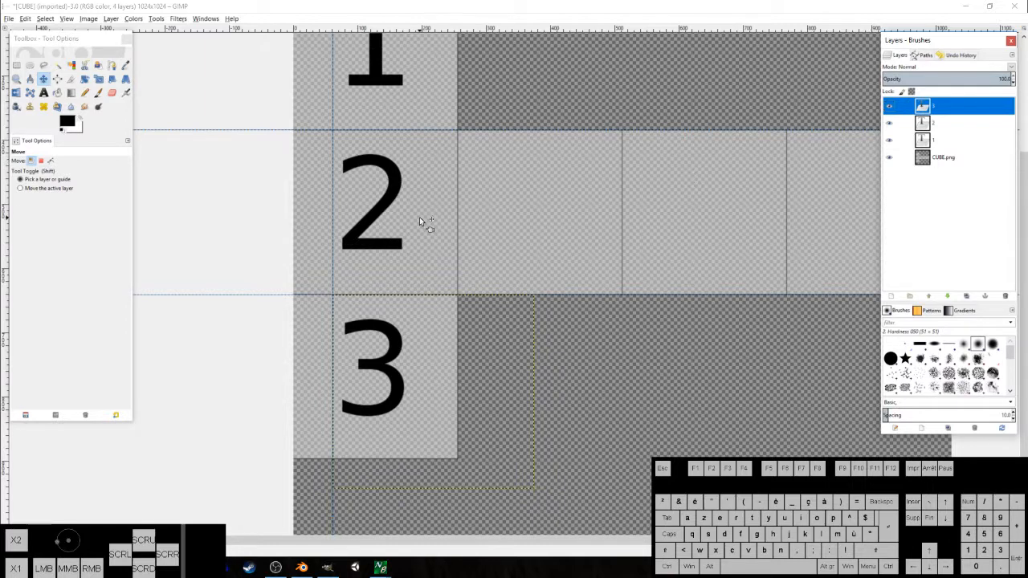
middle_click_drag(436, 186, 358, 246)
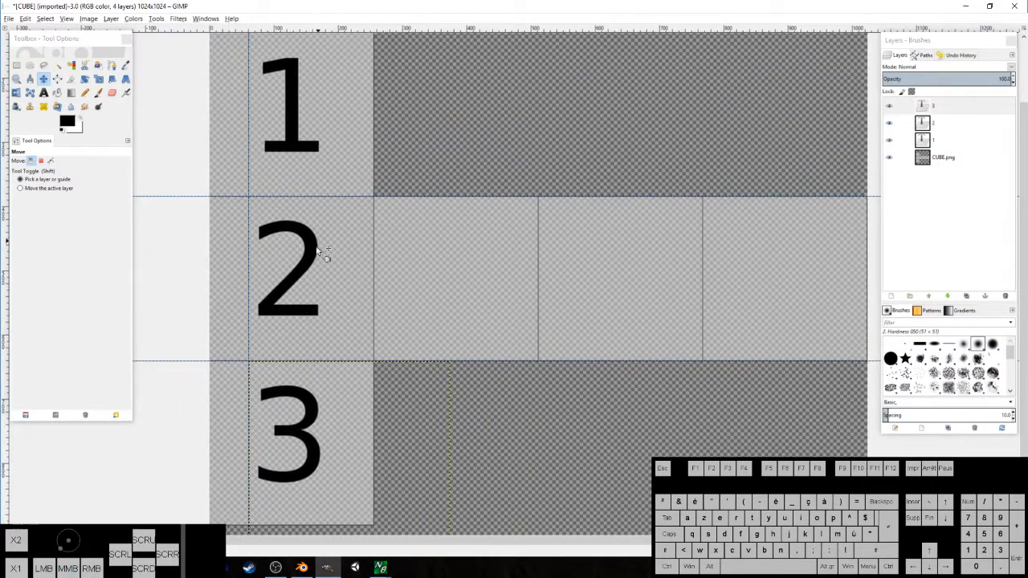
left_click(931, 108)
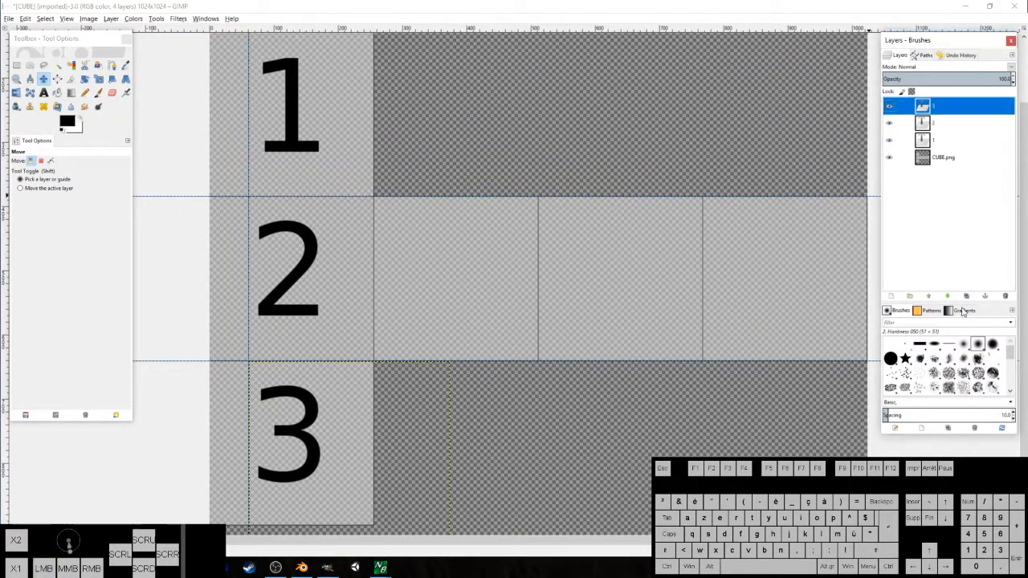
left_click(967, 297)
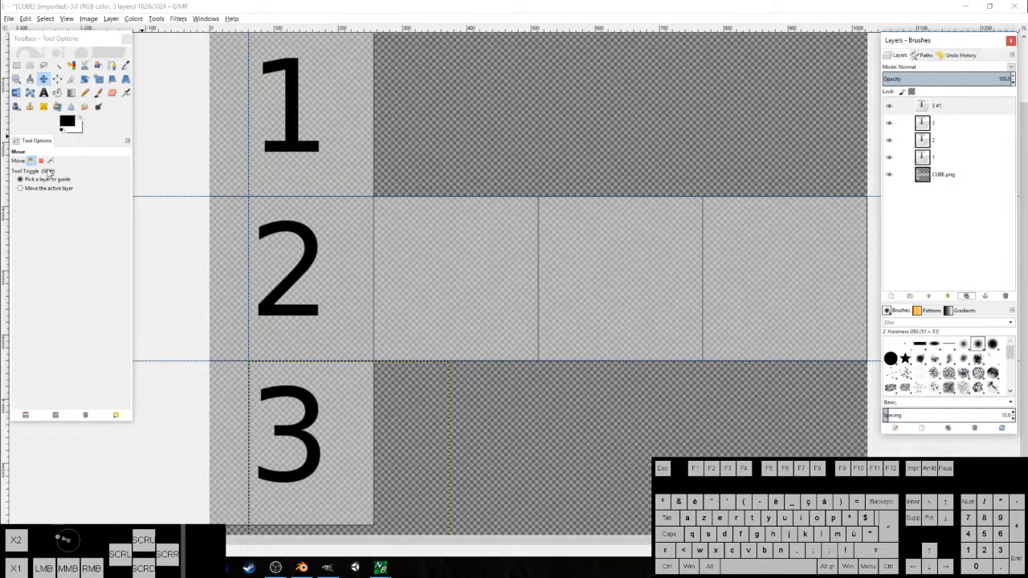
Add three vertical guides along the inner edges between the four faces of the middle row.
left_click_drag(4, 187, 373, 239)
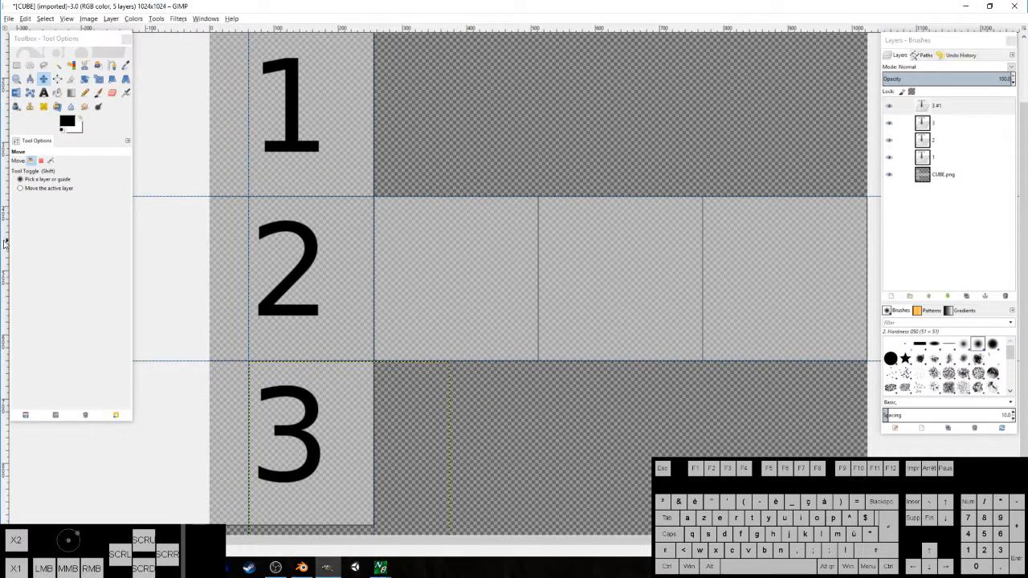
left_click_drag(4, 244, 538, 243)
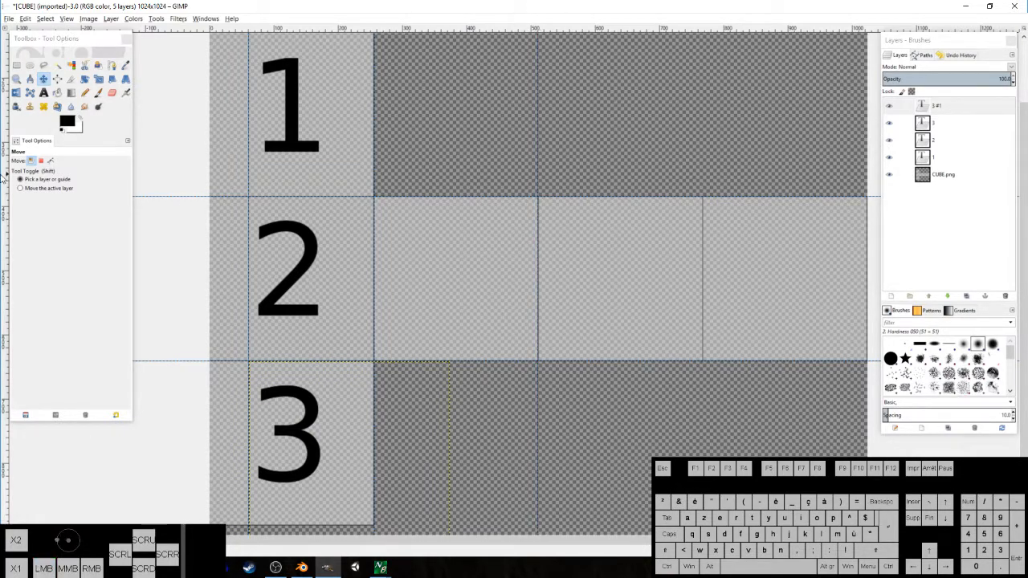
left_click_drag(4, 178, 702, 263)
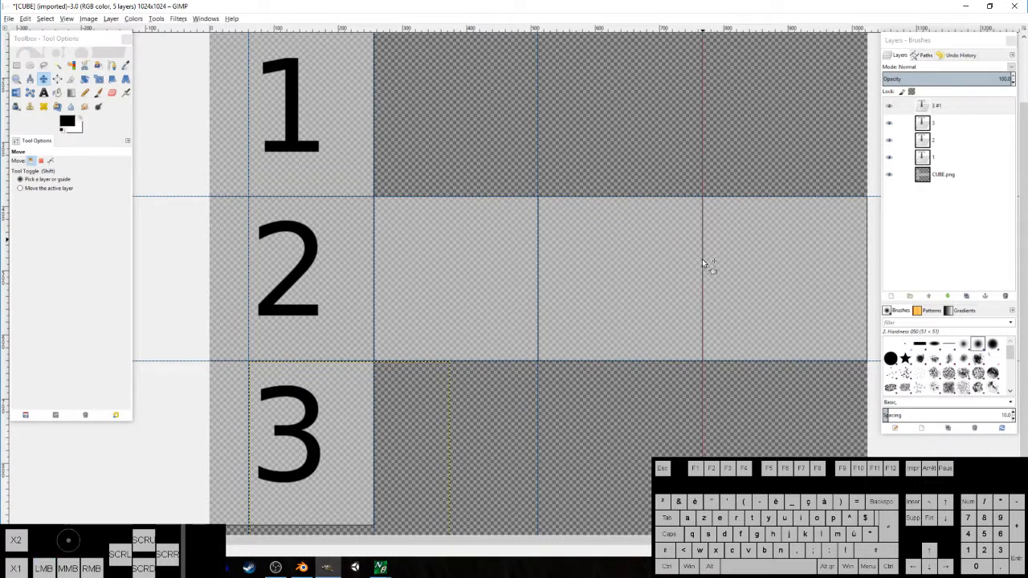
Move the copied number 3 onto the second face of the middle row, aligned with that row's upper guide.
middle_click_drag(365, 300, 419, 176)
middle_click_drag(472, 126, 470, 200)
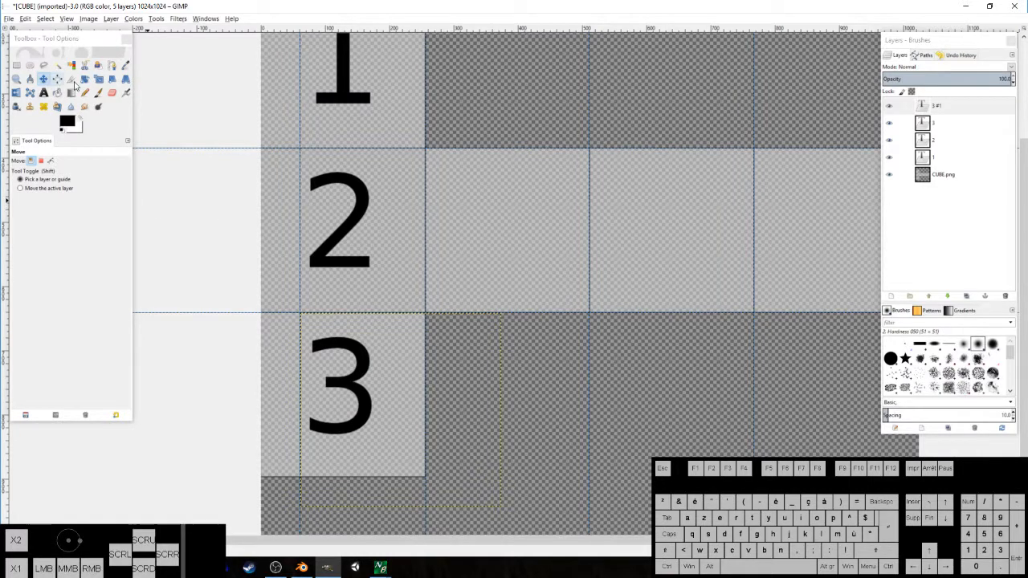
left_click_drag(359, 362, 527, 201)
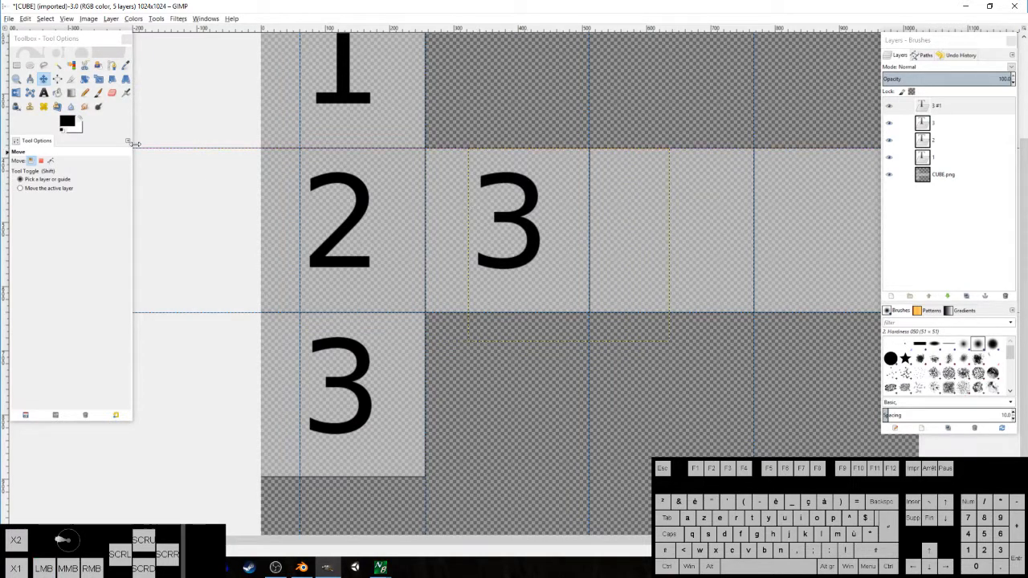
Change the copied number on the second face of the middle row from 3 to 4.
left_click(43, 93)
left_click(556, 233)
type("4")
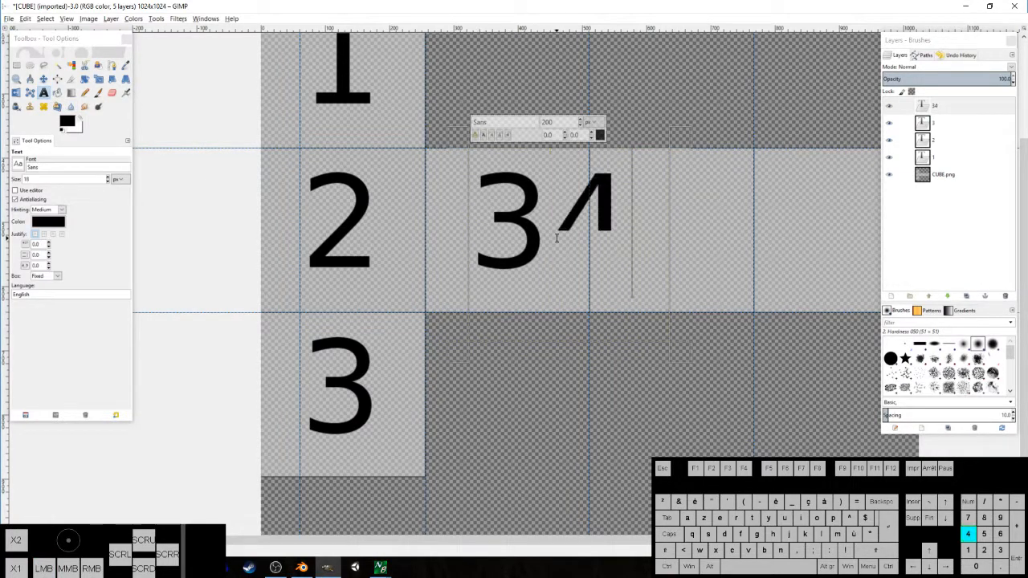
key("Left")
key("BackSpace")
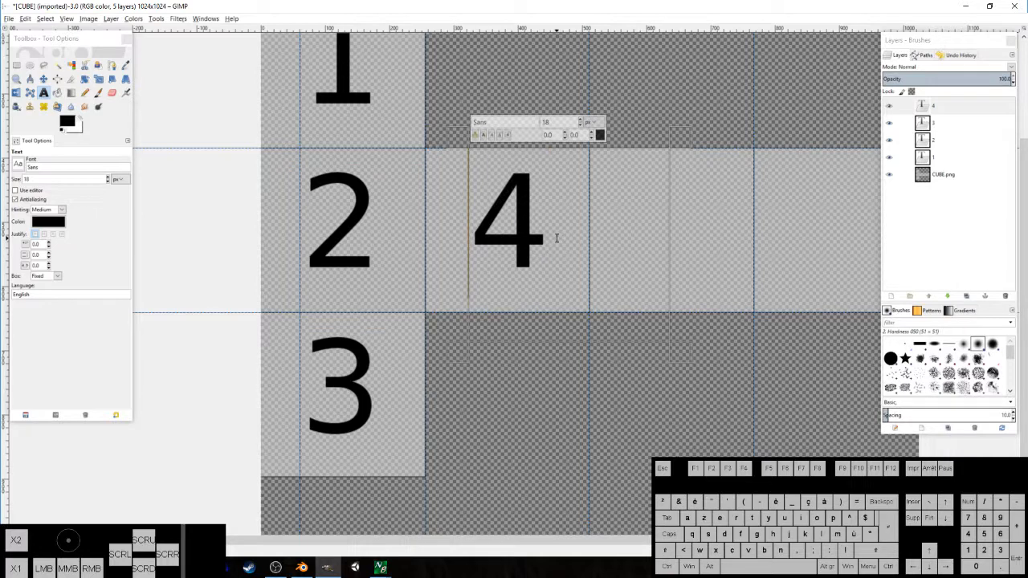
left_click(43, 78)
Duplicate the number 4 layer onto the third face of the middle row and change the copy's text to 5.
scroll(424, 287, "right", 5)
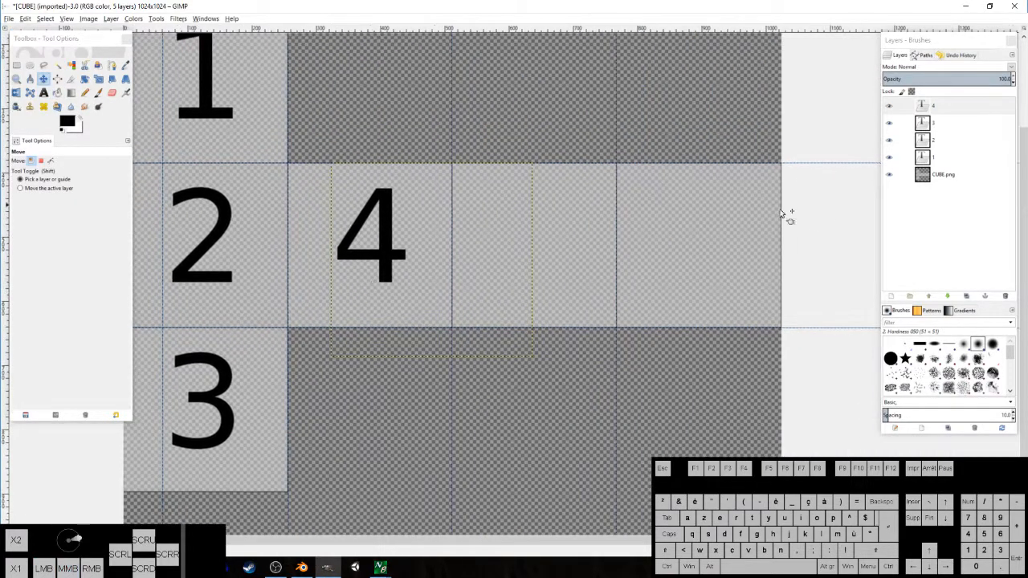
left_click(966, 296)
left_click_drag(393, 220, 551, 218)
left_click(43, 92)
left_click(554, 225)
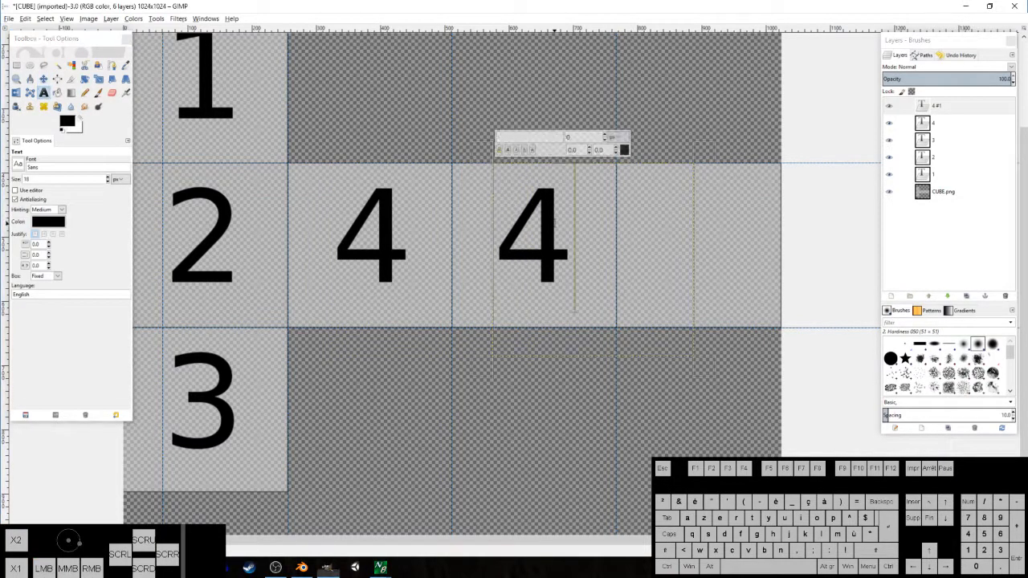
type("5")
key("Left")
key("BackSpace")
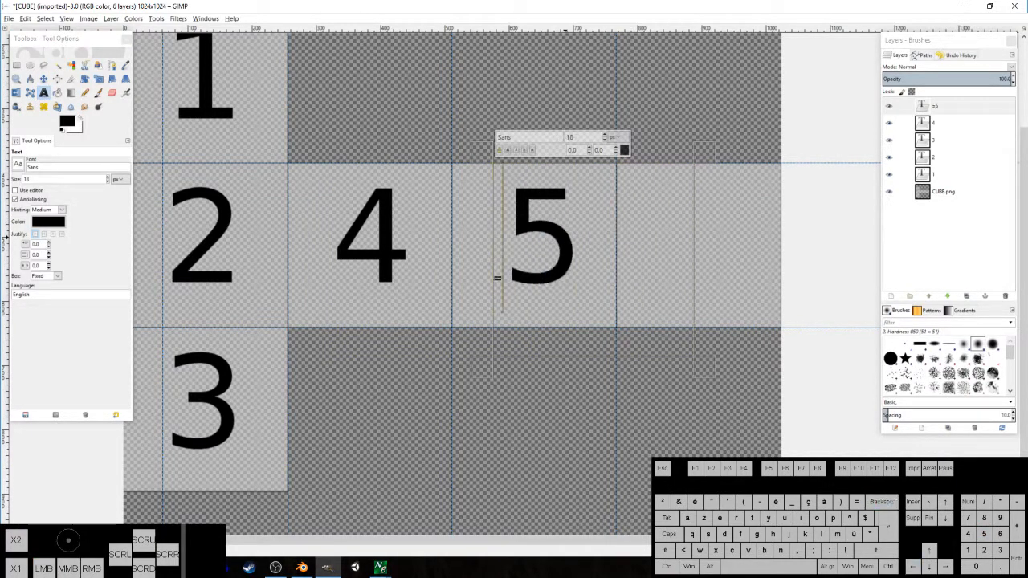
left_click(43, 78)
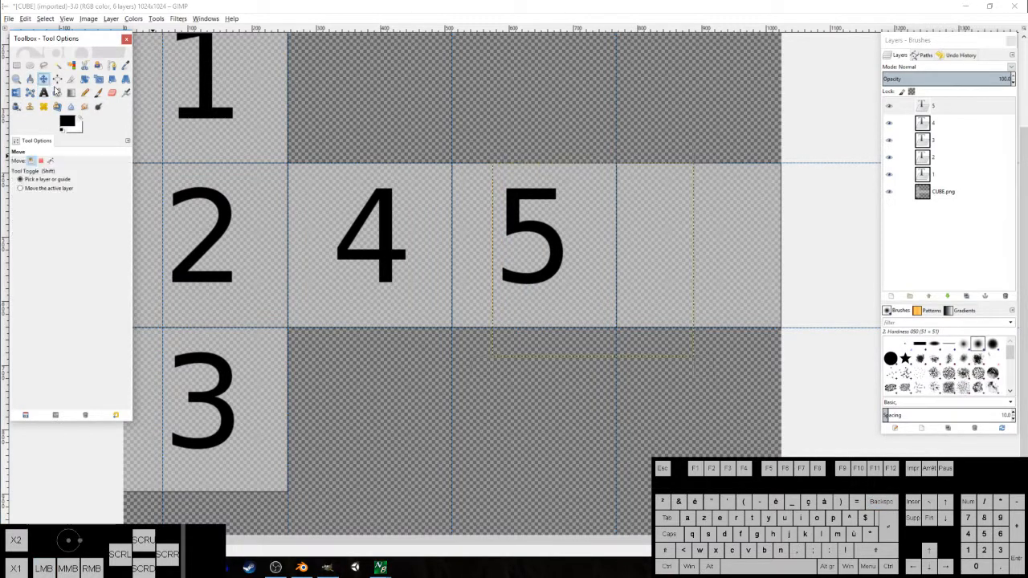
Duplicate the number 5 layer onto the last face of the middle row and change the copy's text to 6.
left_click(967, 297)
left_click_drag(557, 249, 726, 242)
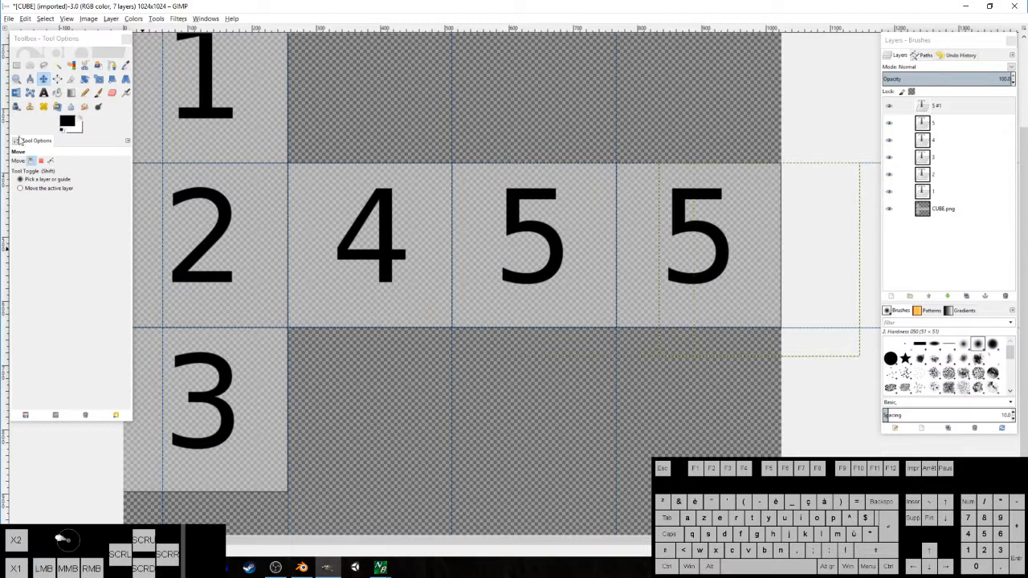
left_click(44, 92)
left_click(736, 240)
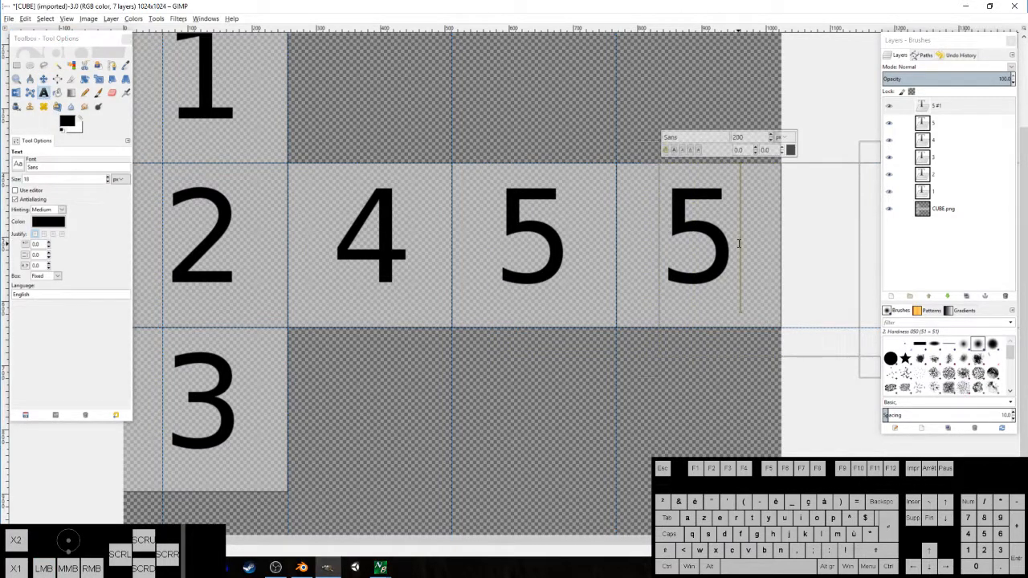
type("6")
key("Left")
key("BackSpace")
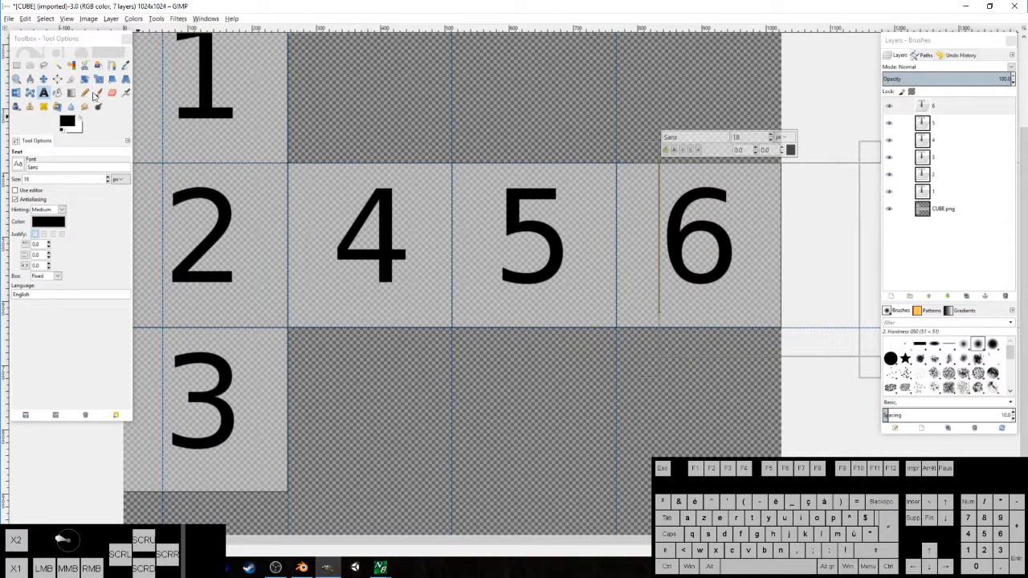
left_click(43, 78)
Hide the CUBE.png layout layer so only the number layers are shown.
scroll(519, 259, "down", 2, "ctrl")
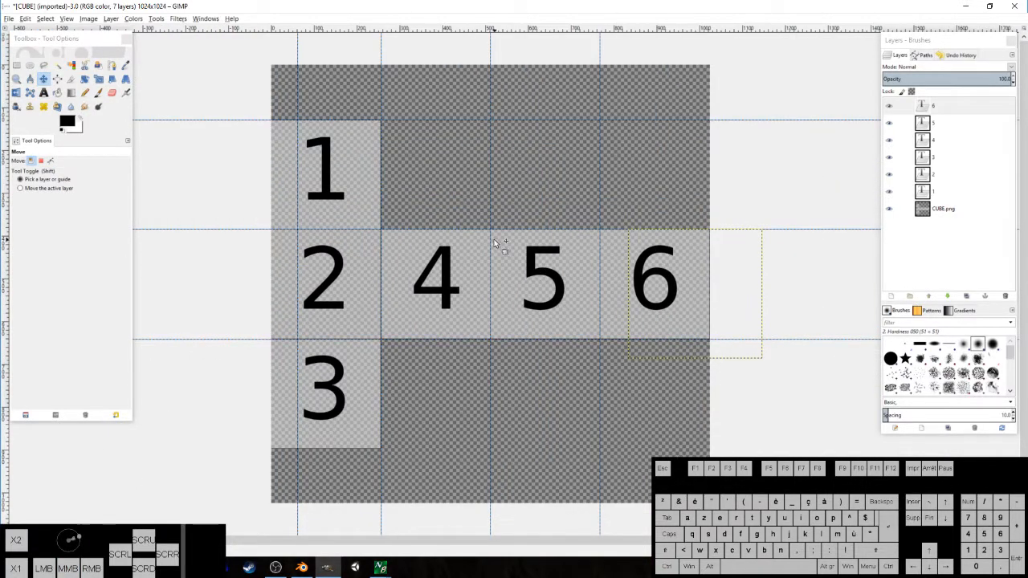
left_click(889, 209)
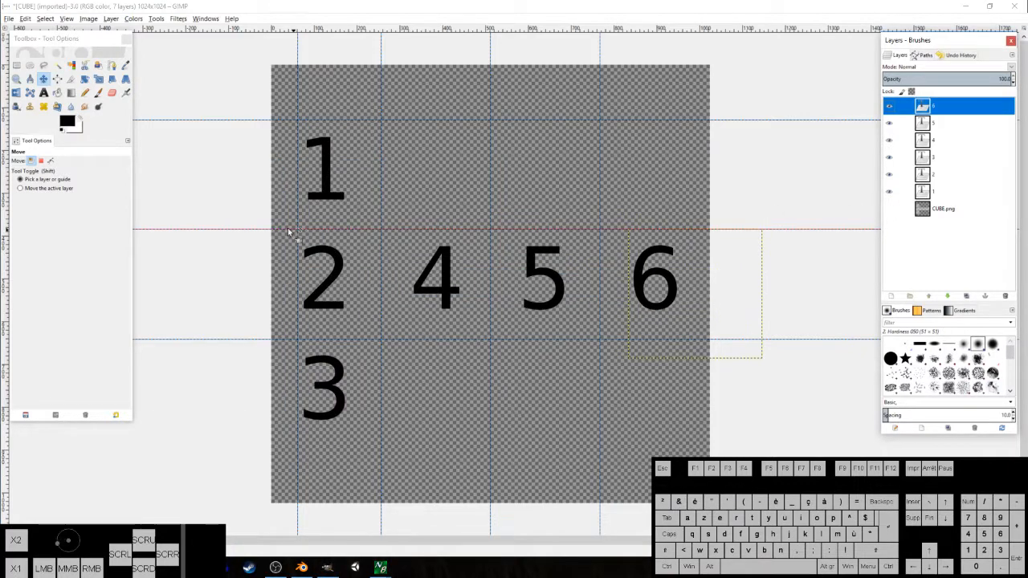
Overwrite CUBE.png with the numbered image.
left_click(9, 18)
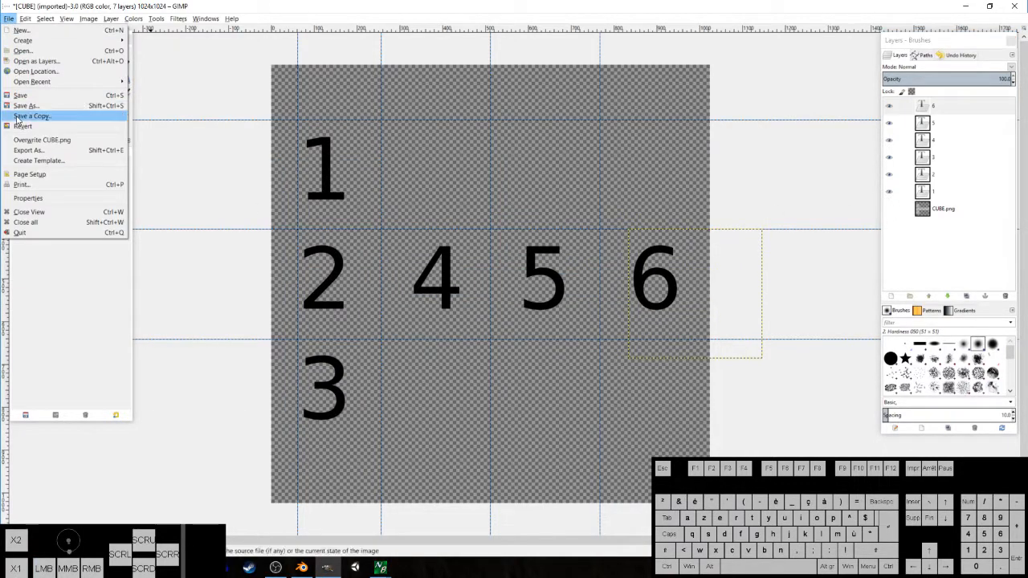
left_click(26, 142)
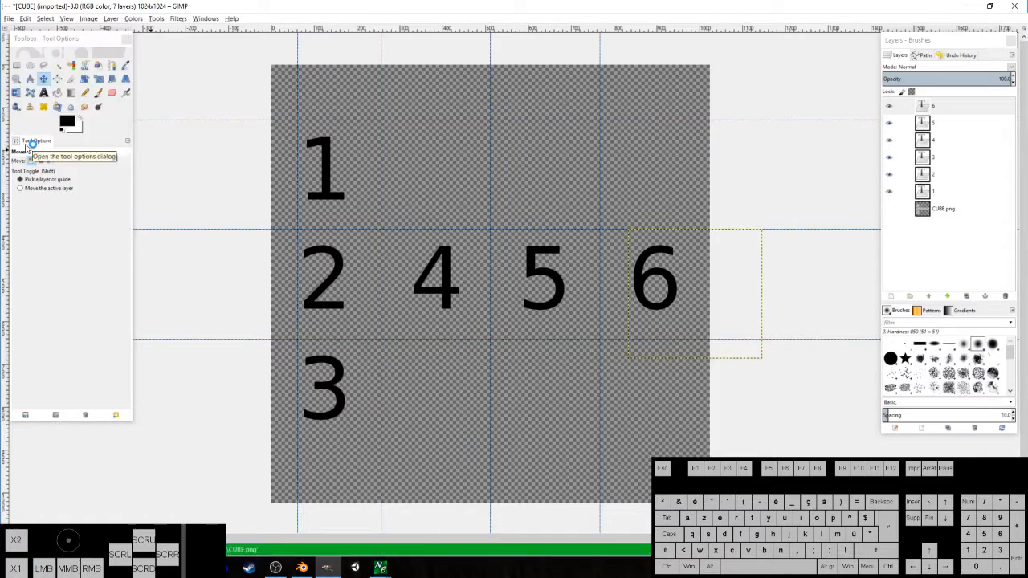
Switch to Blender, expand the 3D viewport over the UV editor and return the cube to Object Mode.
left_click(301, 568)
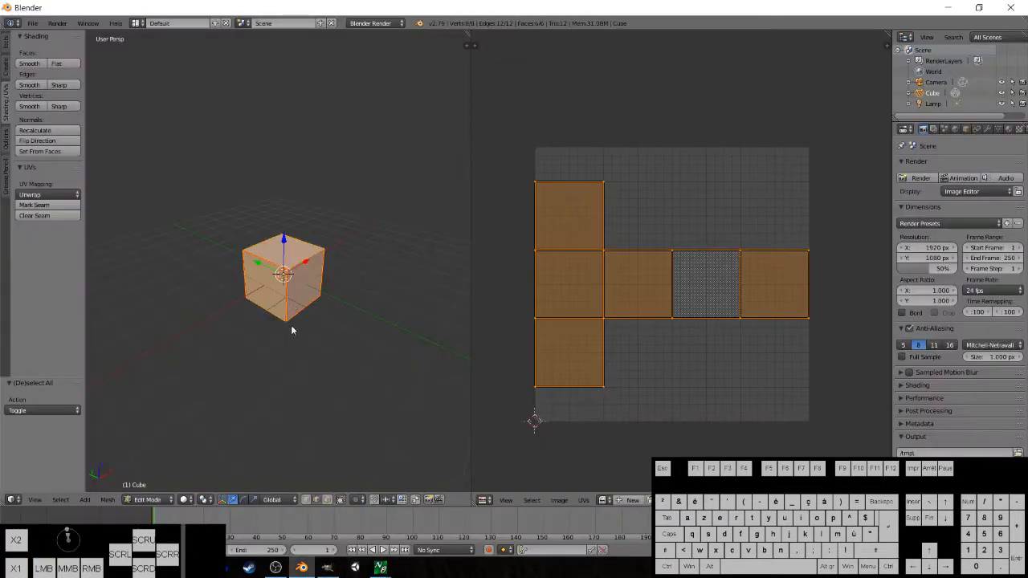
left_click_drag(468, 32, 694, 81)
middle_click_drag(465, 139, 417, 215)
key("Tab")
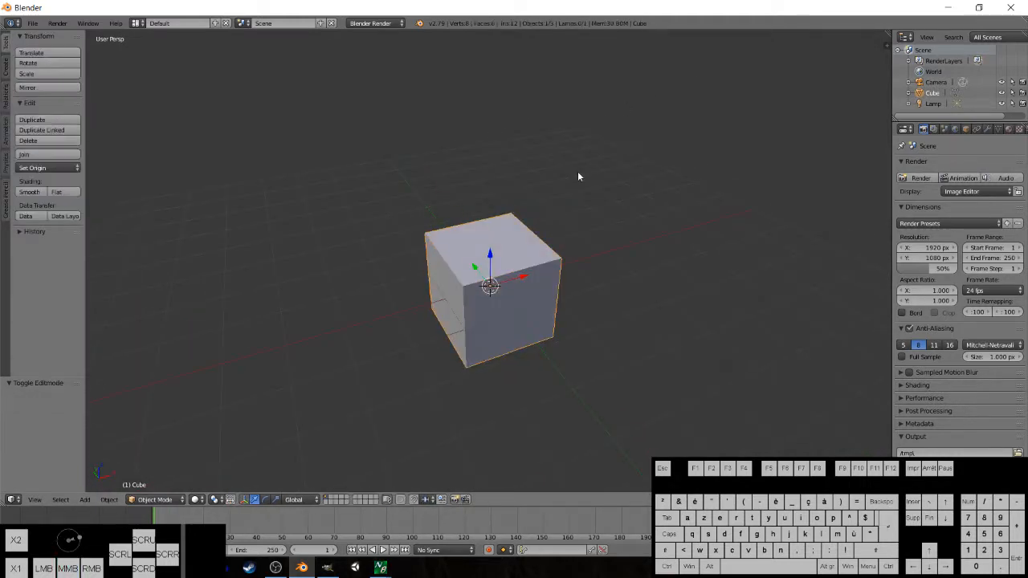
Rename the cube's material to CUBE.
left_click(965, 129)
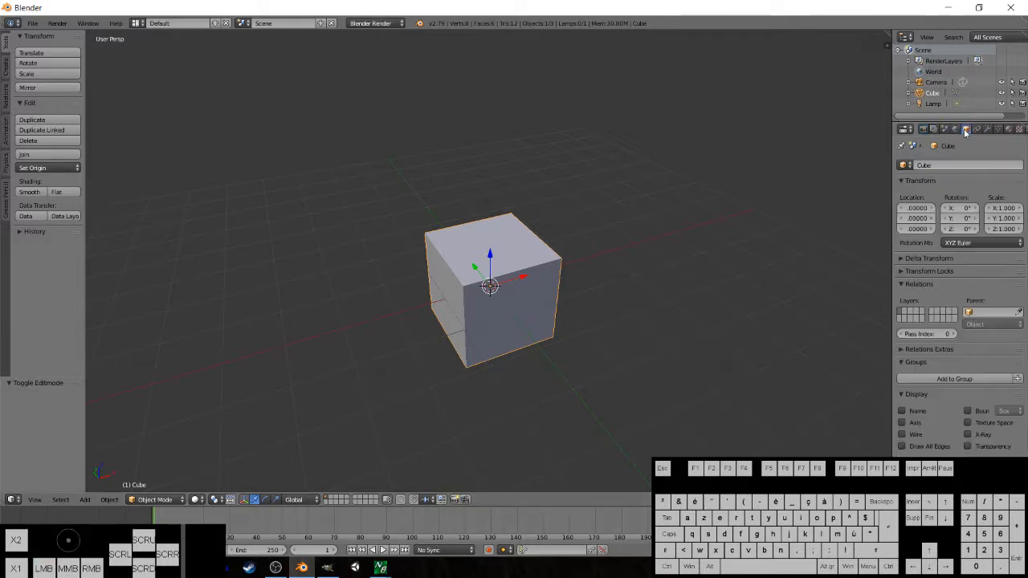
left_click(1009, 130)
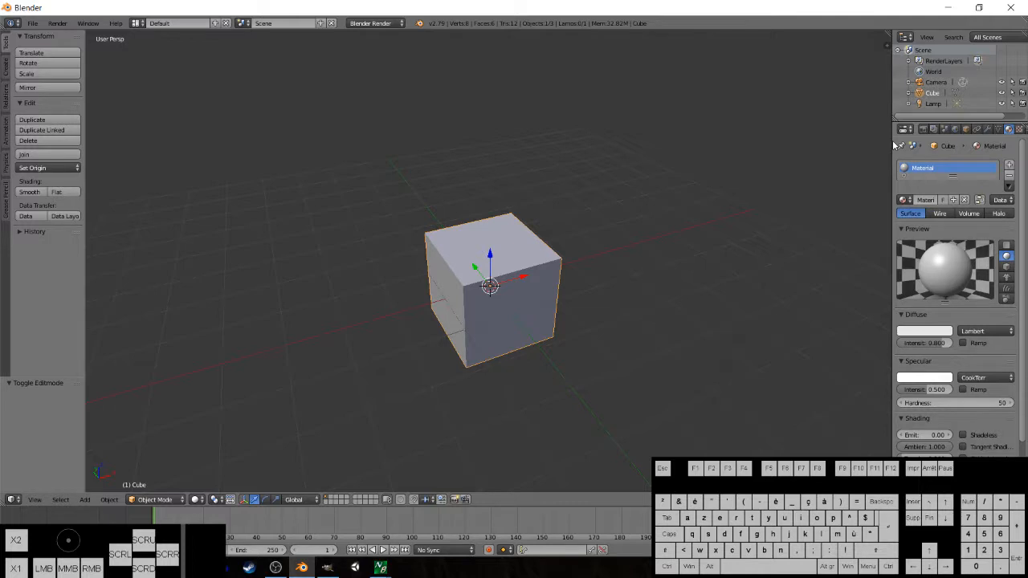
left_click_drag(893, 144, 886, 147)
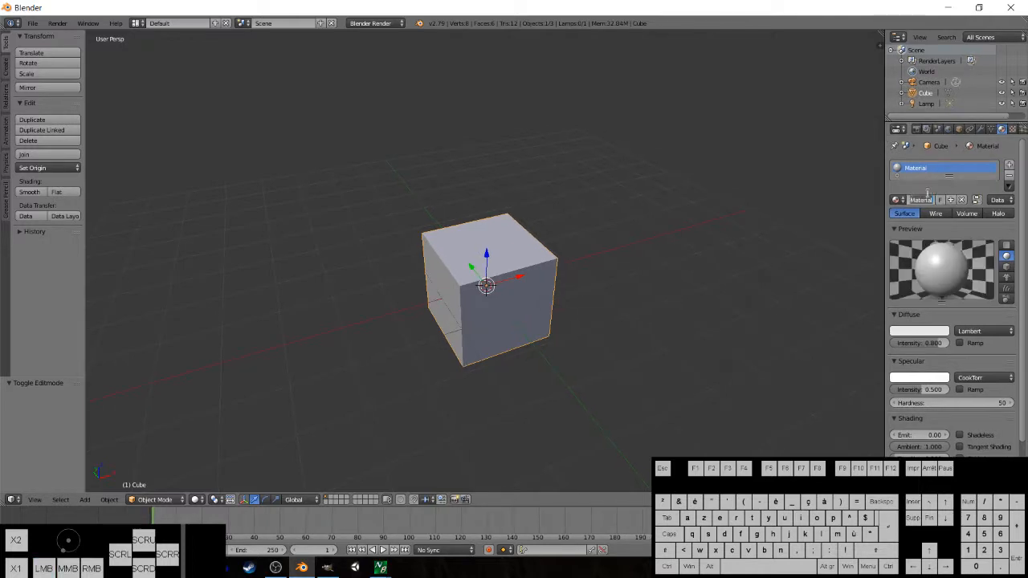
type("CUBE")
key("Return")
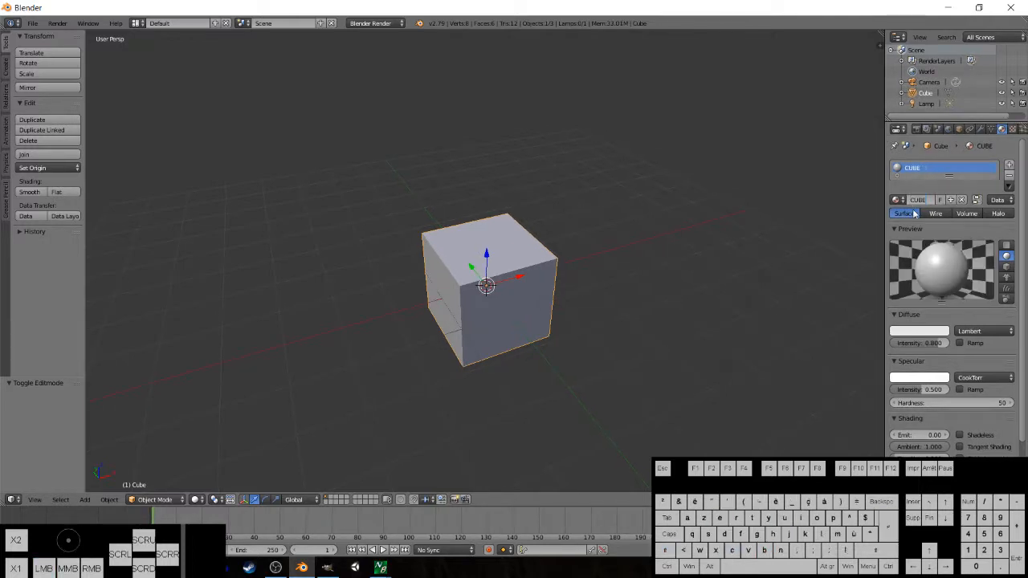
Brighten the CUBE material's diffuse colour to white.
left_click(919, 331)
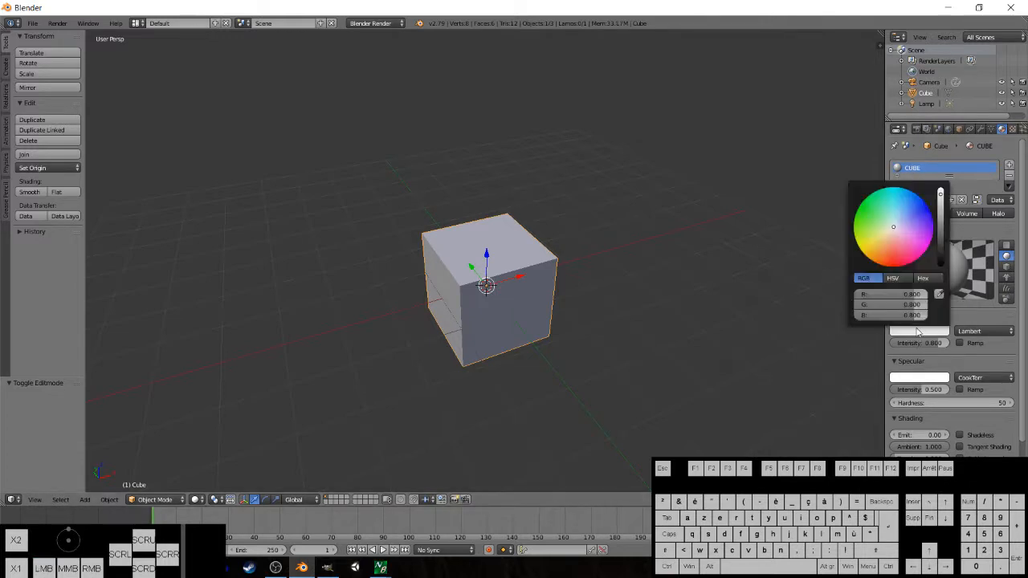
left_click_drag(940, 204, 941, 195)
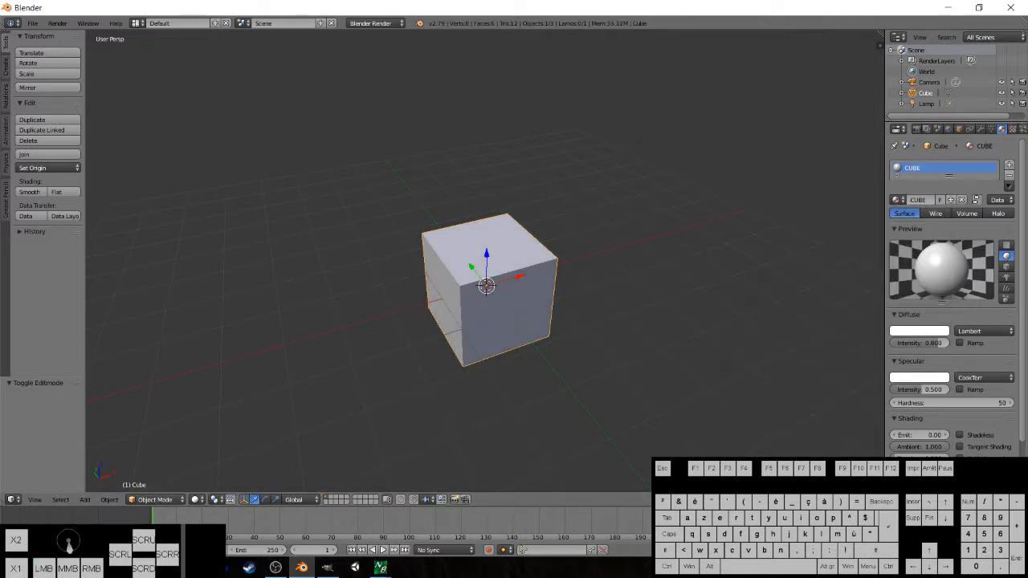
scroll(920, 393, "down", 2)
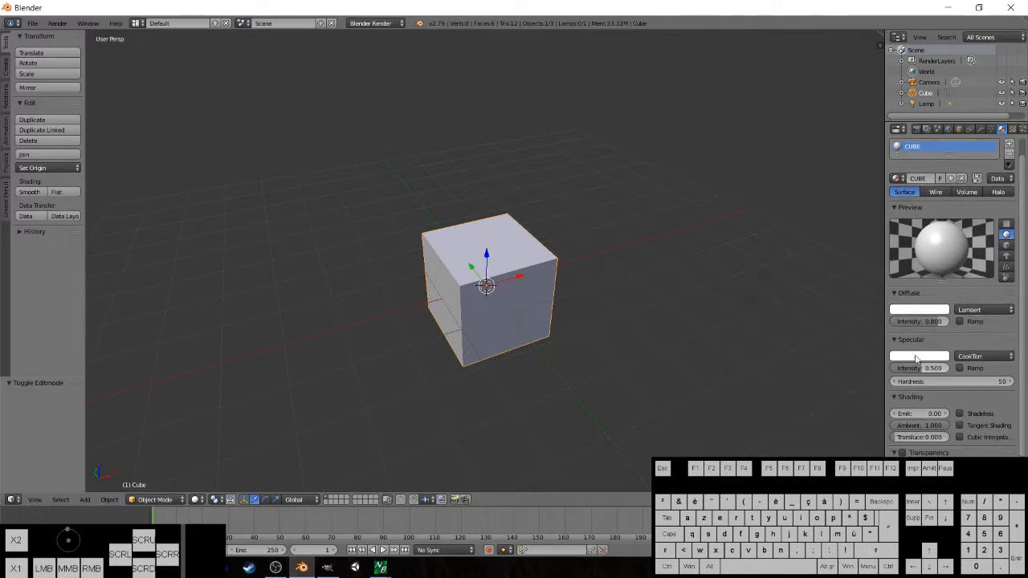
scroll(946, 399, "up", 2)
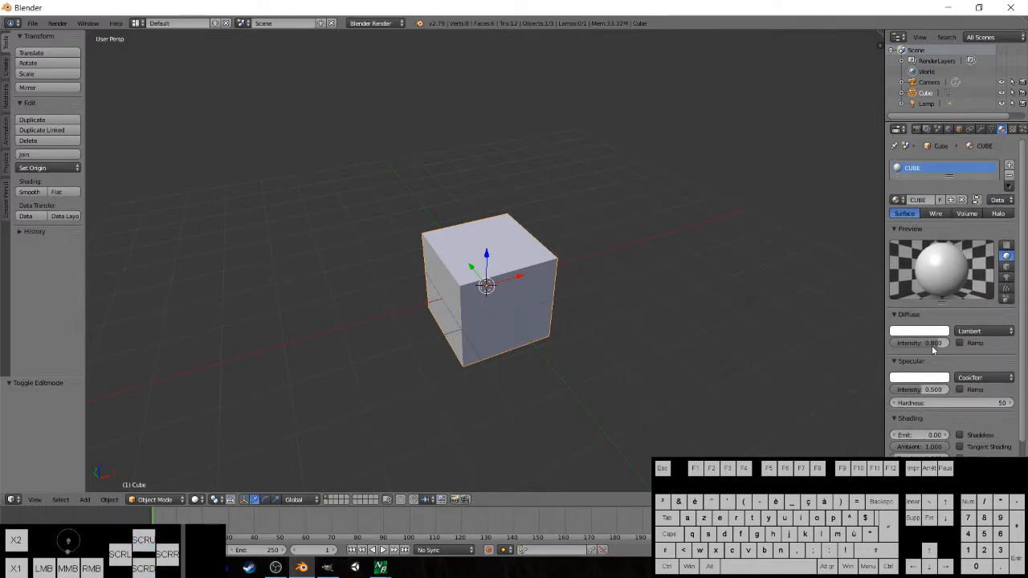
Try lower and higher specular intensities for the CUBE material, ending with 0.5.
left_click_drag(923, 393, 895, 393)
mouse_move(907, 389)
left_mouse_down()
mouse_move(947, 389)
mouse_move(915, 389)
mouse_move(927, 393)
left_mouse_up()
left_click(926, 390)
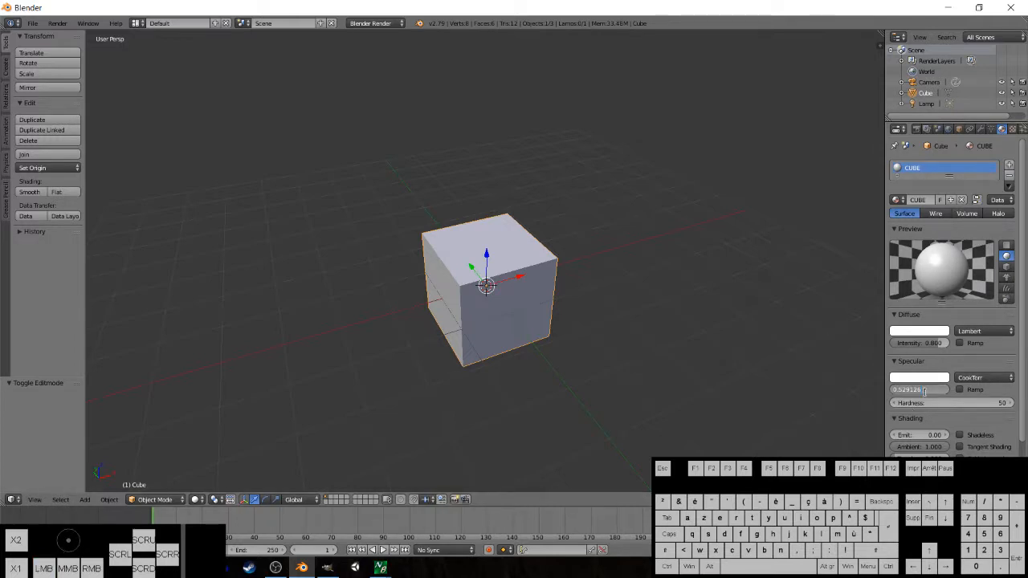
type("0.5")
key("Return")
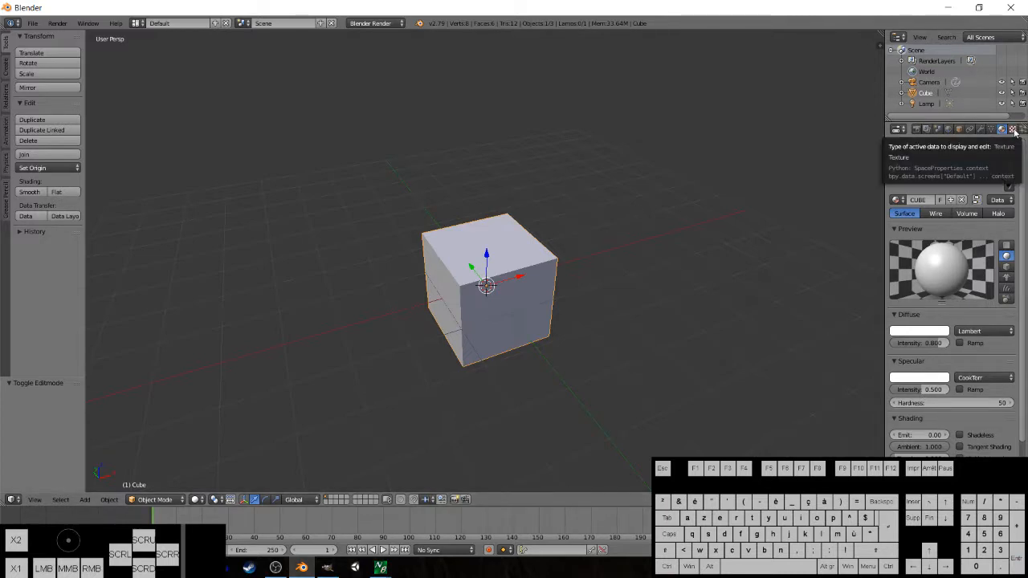
Rename the CUBE material's texture to Numbers and set its type to Image or Movie.
left_click(1012, 130)
left_click(1000, 129)
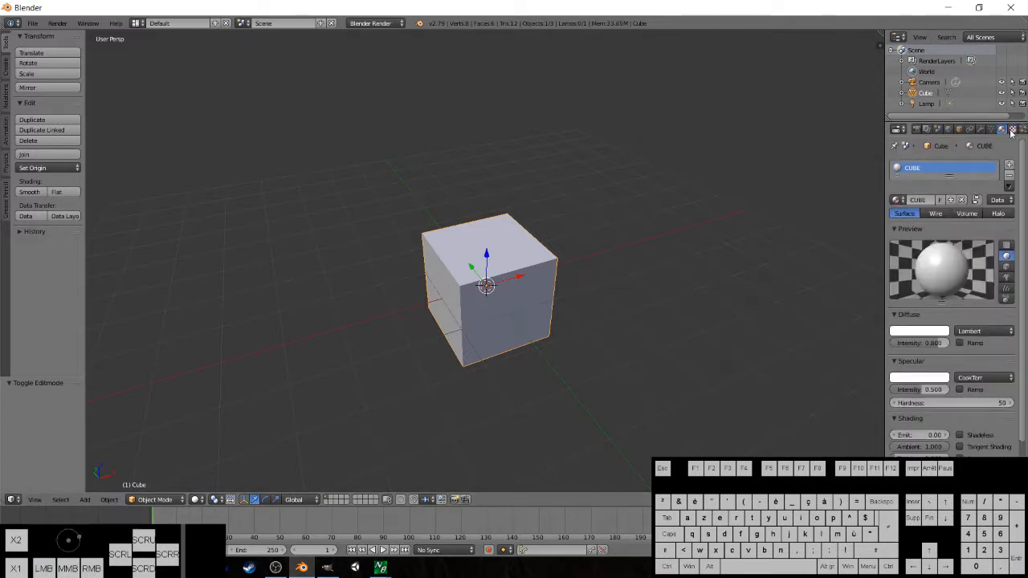
left_click(1012, 129)
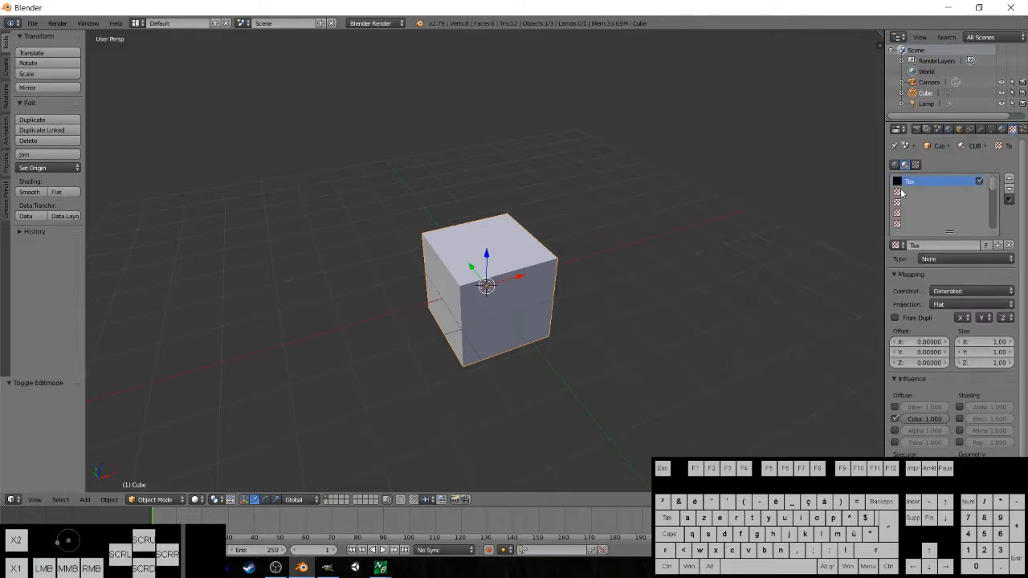
left_click(923, 246)
type("Numbers")
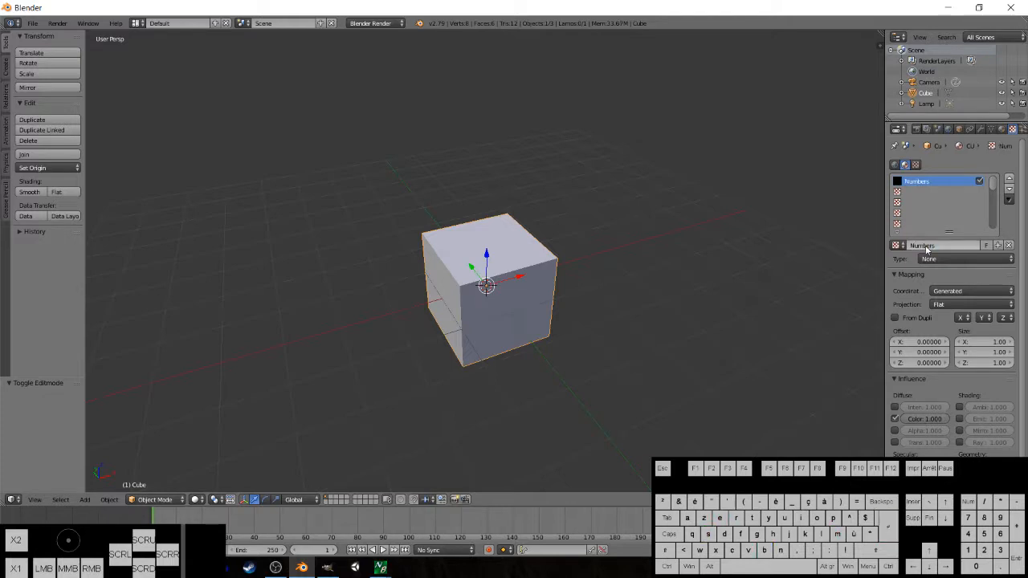
key("Return")
left_click(948, 260)
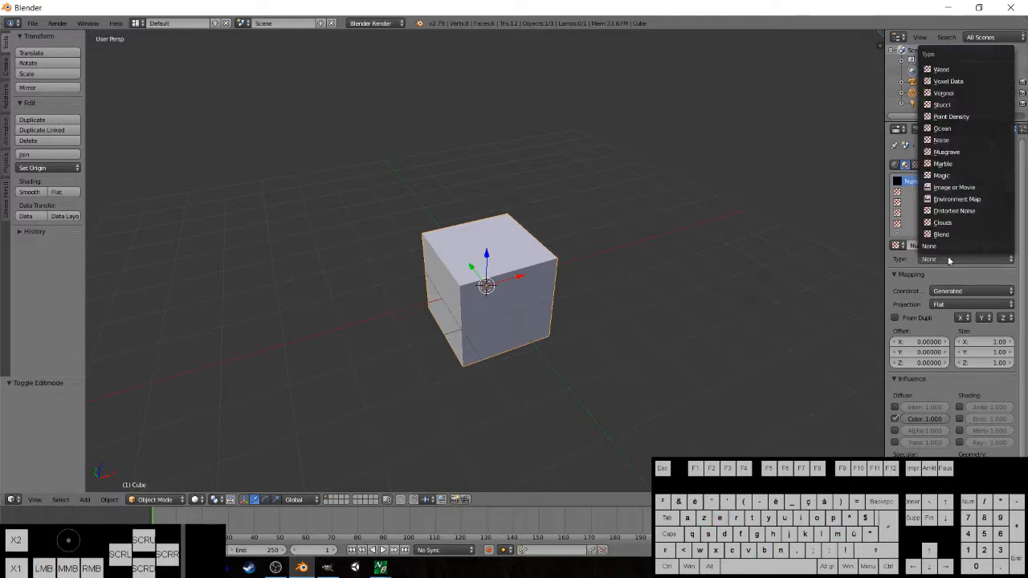
left_click(951, 188)
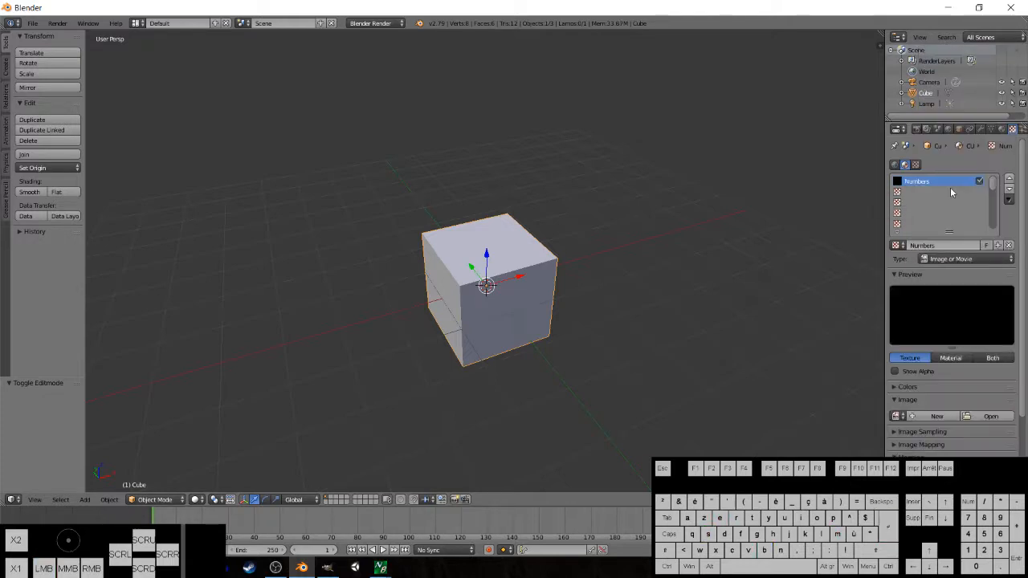
Load CUBE.png from the WORK folder as the image of the Numbers texture.
scroll(928, 322, "down", 2)
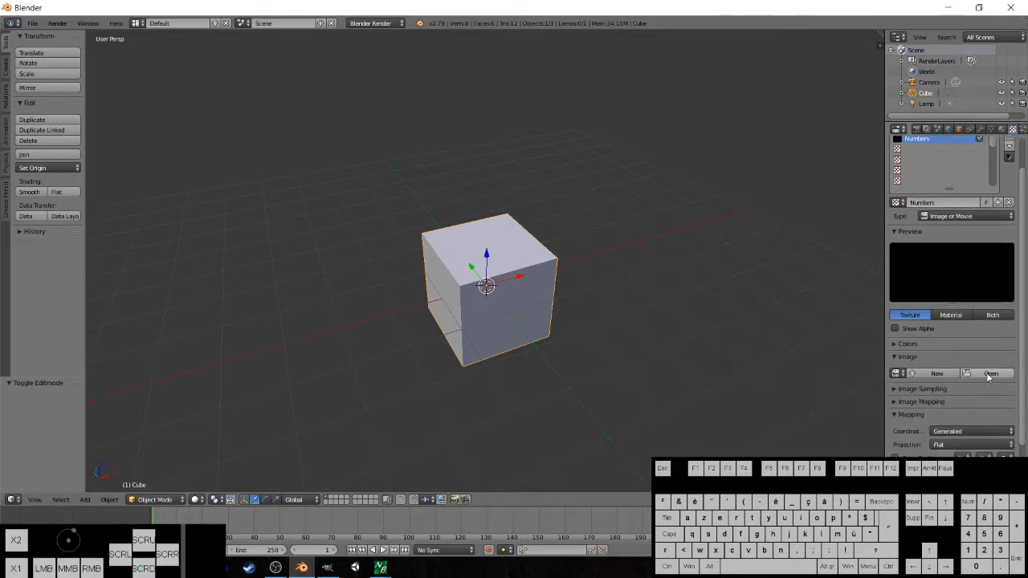
left_click(990, 374)
left_click(29, 211)
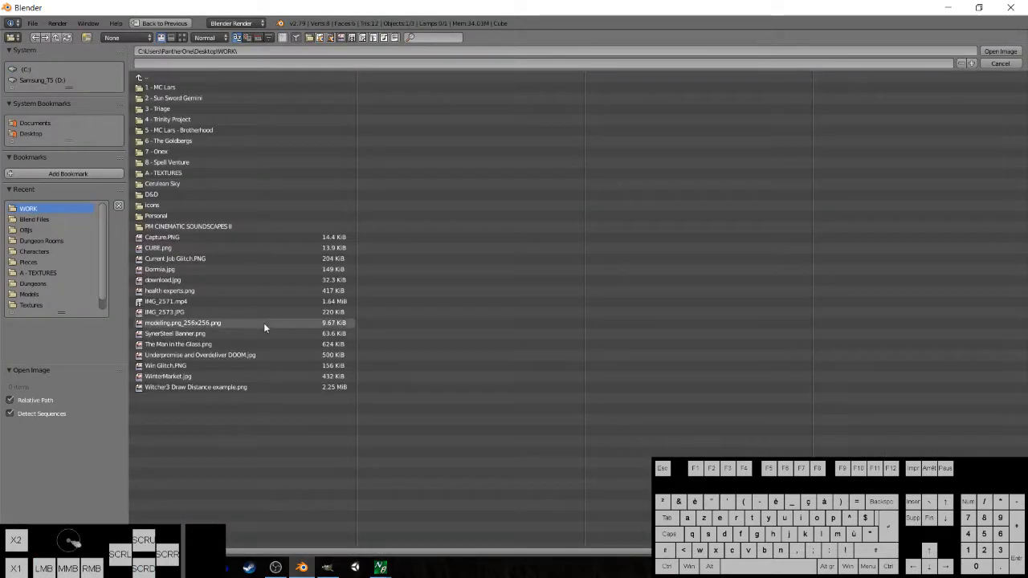
double_click(167, 250)
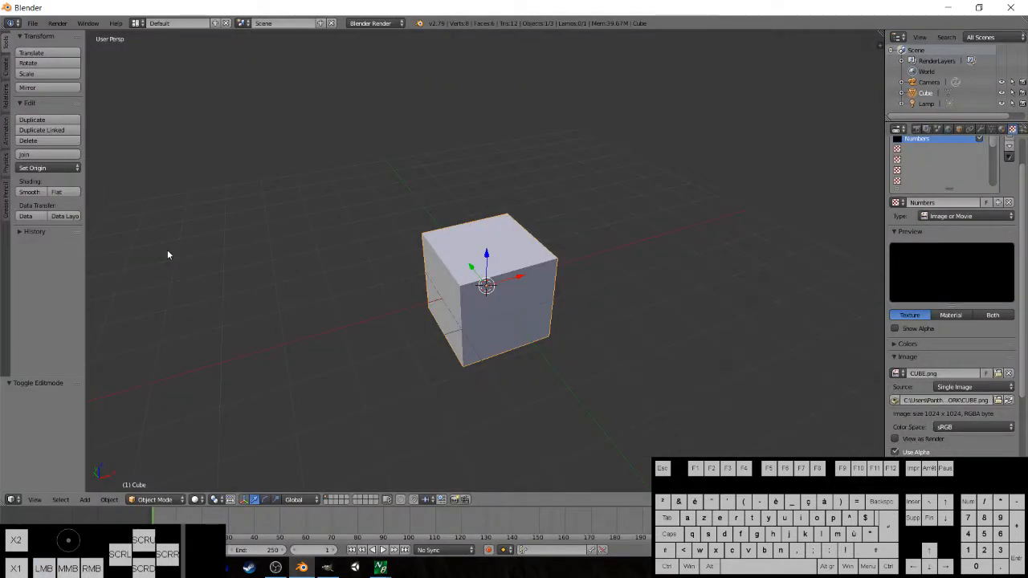
Render the scene to check how the texture lies on the cube, and close the render.
scroll(955, 375, "down", 2)
scroll(954, 377, "down", 7)
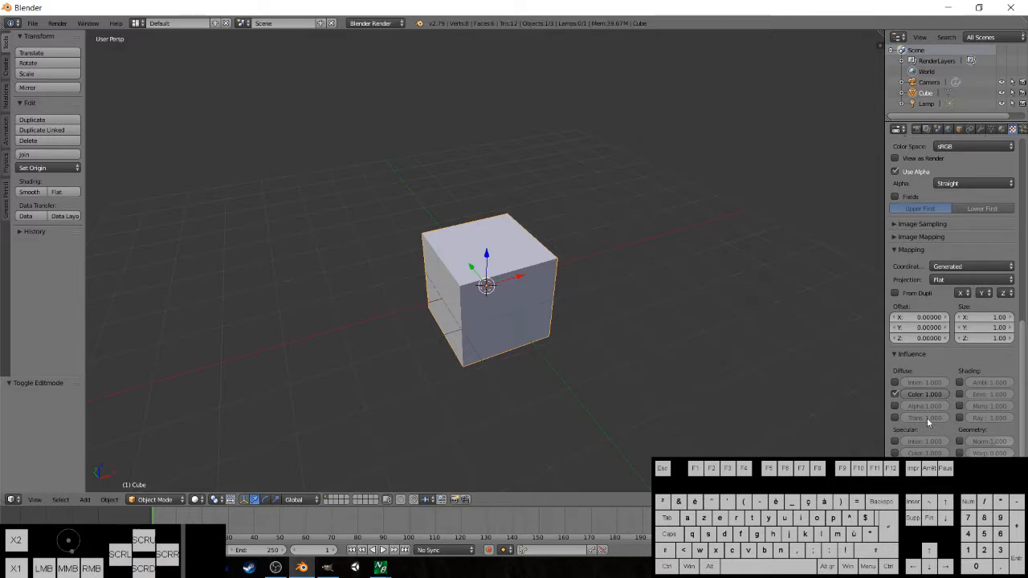
scroll(942, 436, "up", 10)
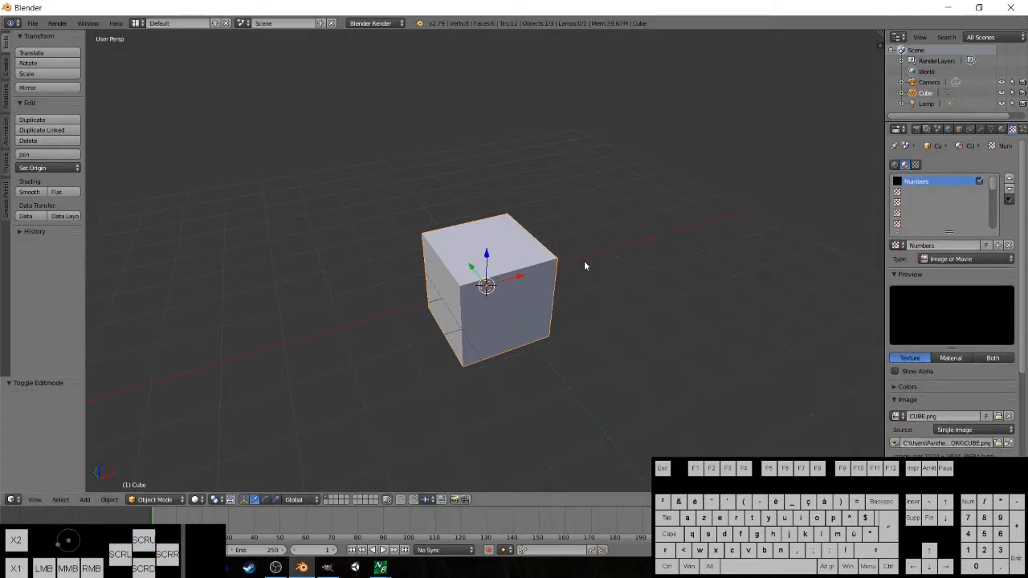
key("F12")
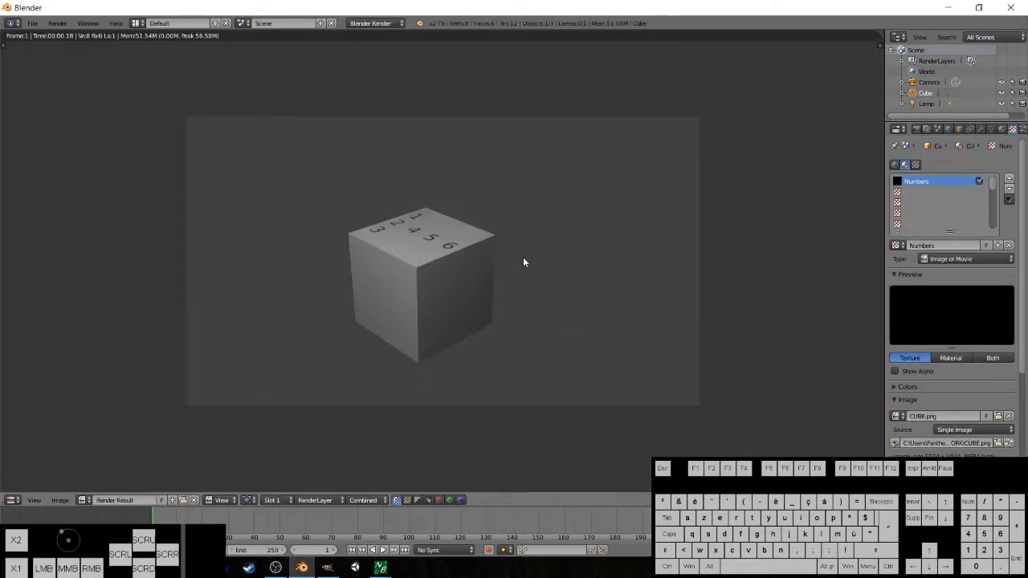
key("Escape")
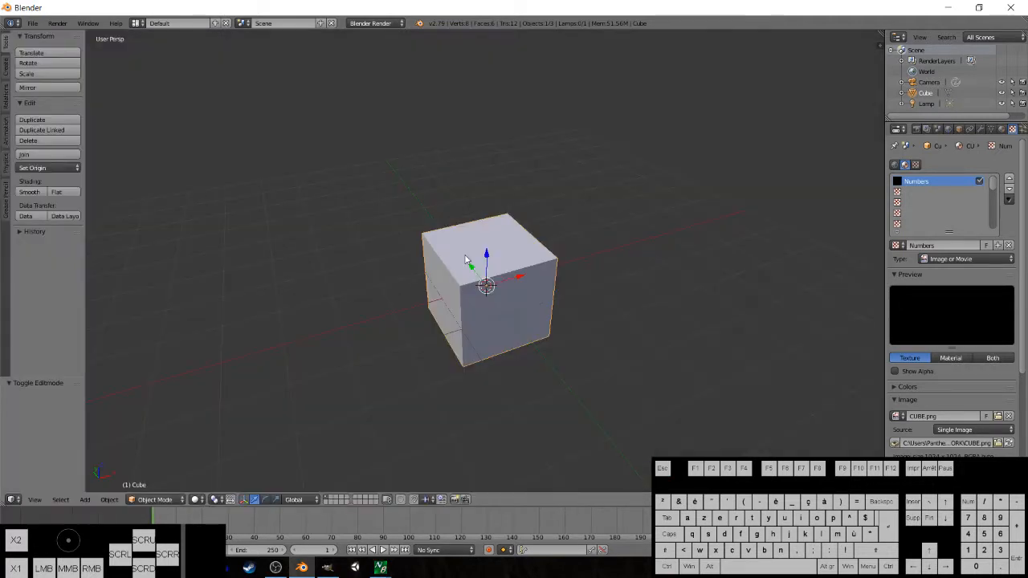
Set the Numbers texture's mapping coordinates to UV and render the cube to check the numbers.
scroll(974, 381, "down", 7)
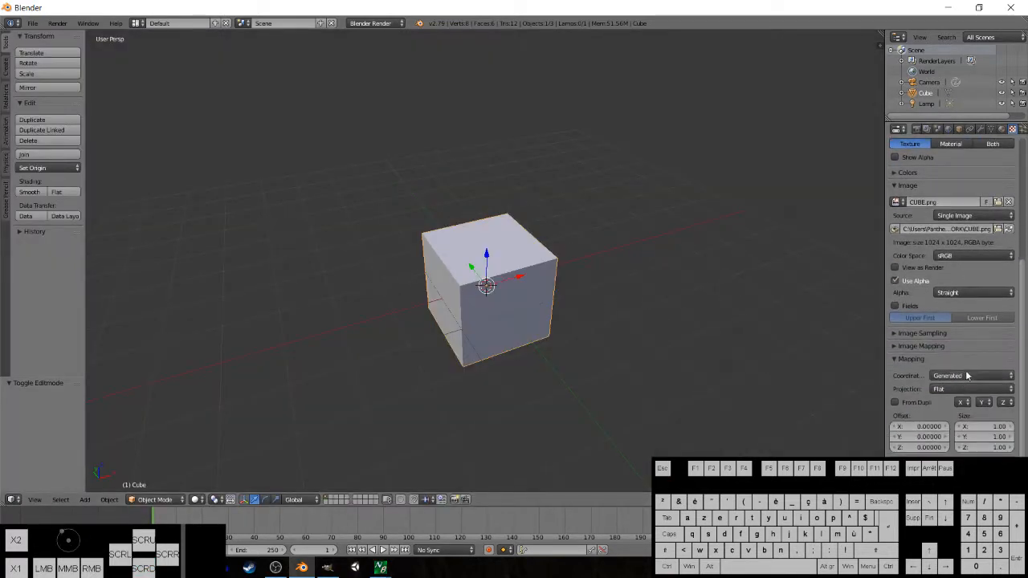
left_click(937, 376)
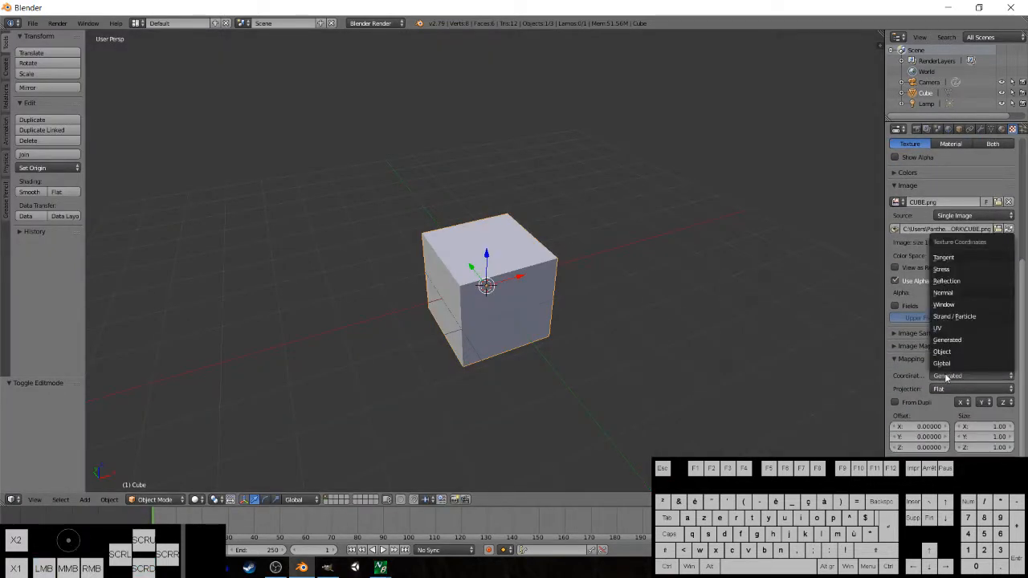
left_click(943, 331)
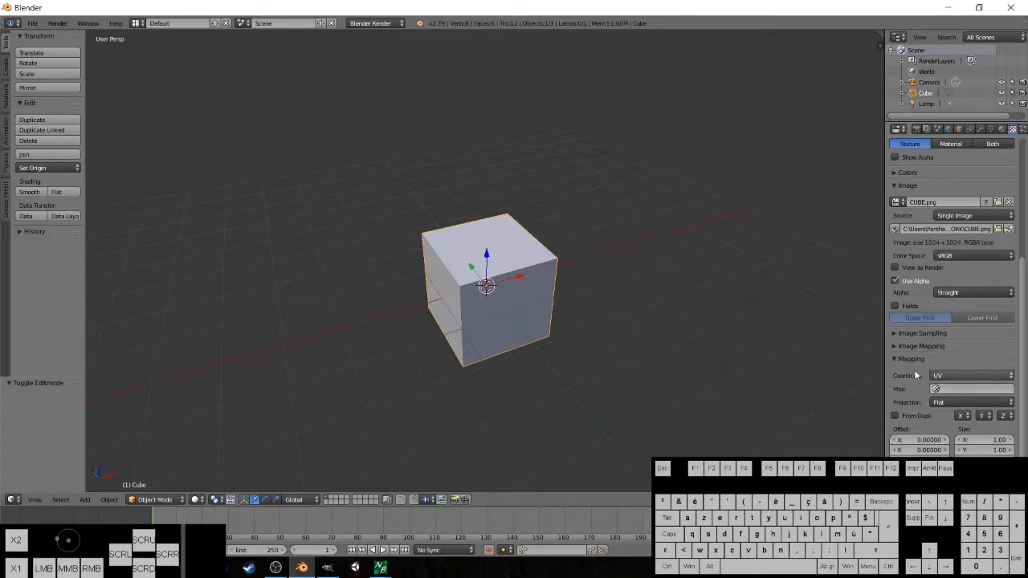
left_click(945, 377)
left_click(946, 376)
key("F12")
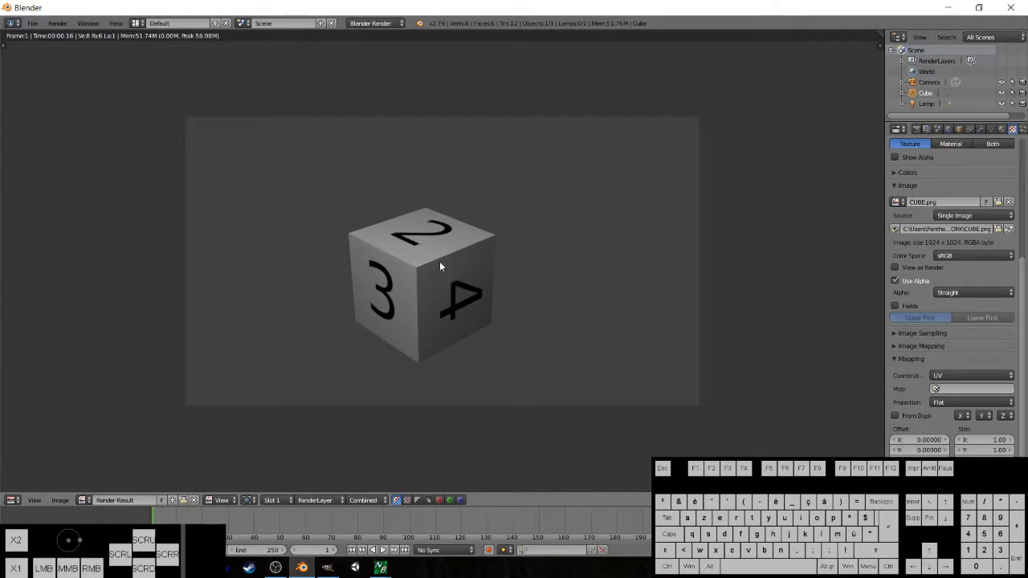
key("Escape")
Rotate the cube -90° about the global X axis.
middle_click_drag(430, 290, 496, 283)
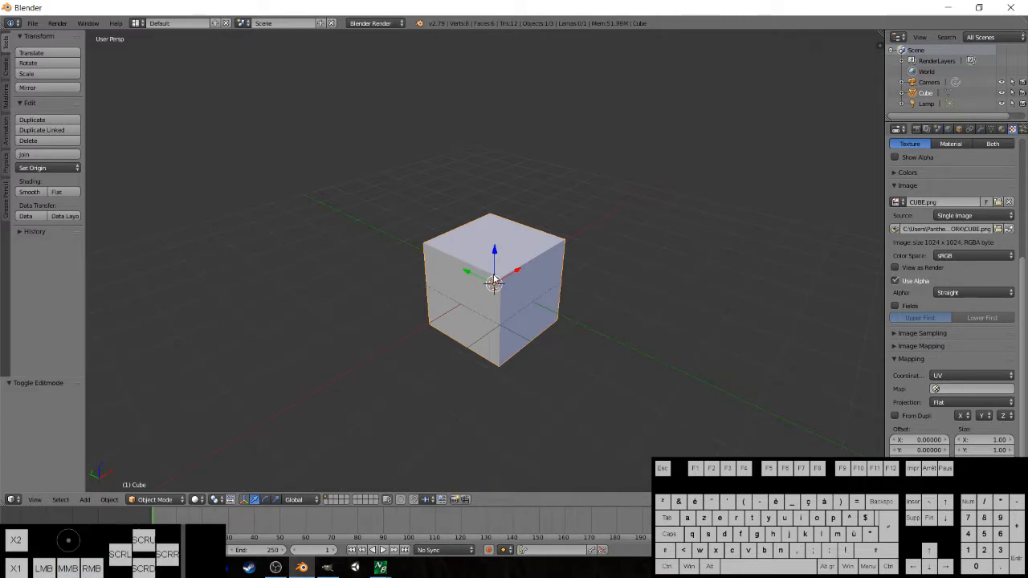
key("r")
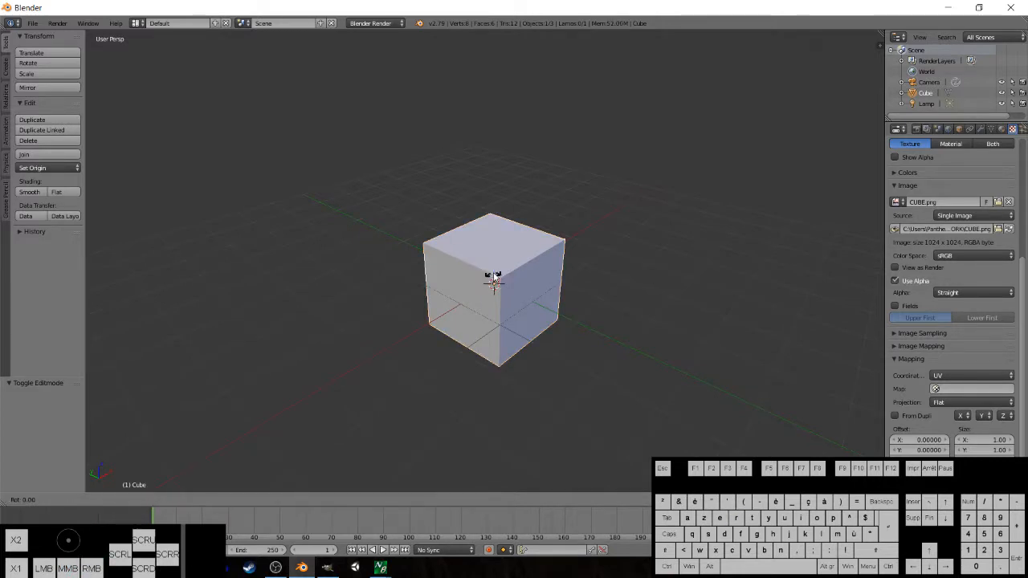
key("x")
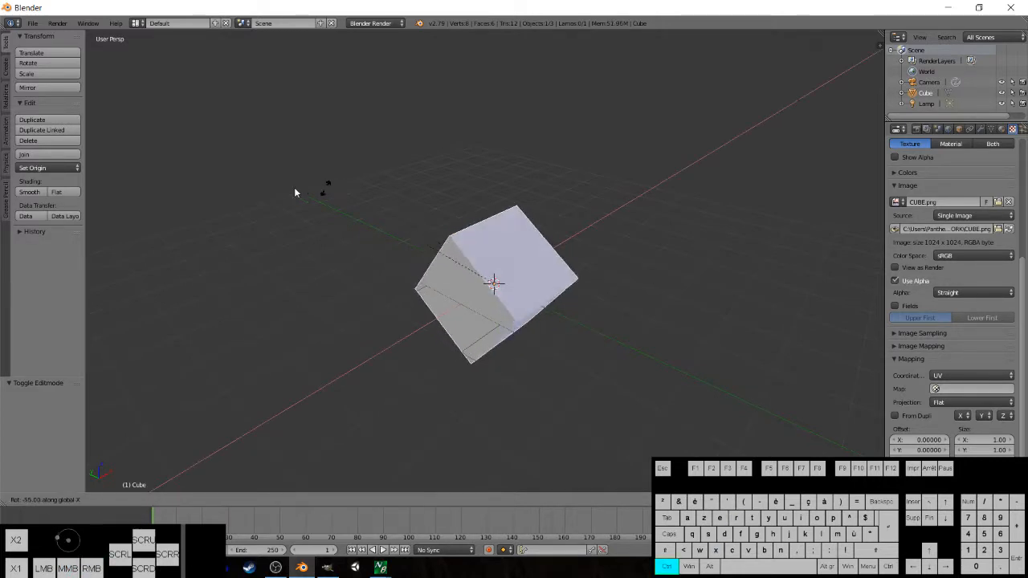
key("ctrl")
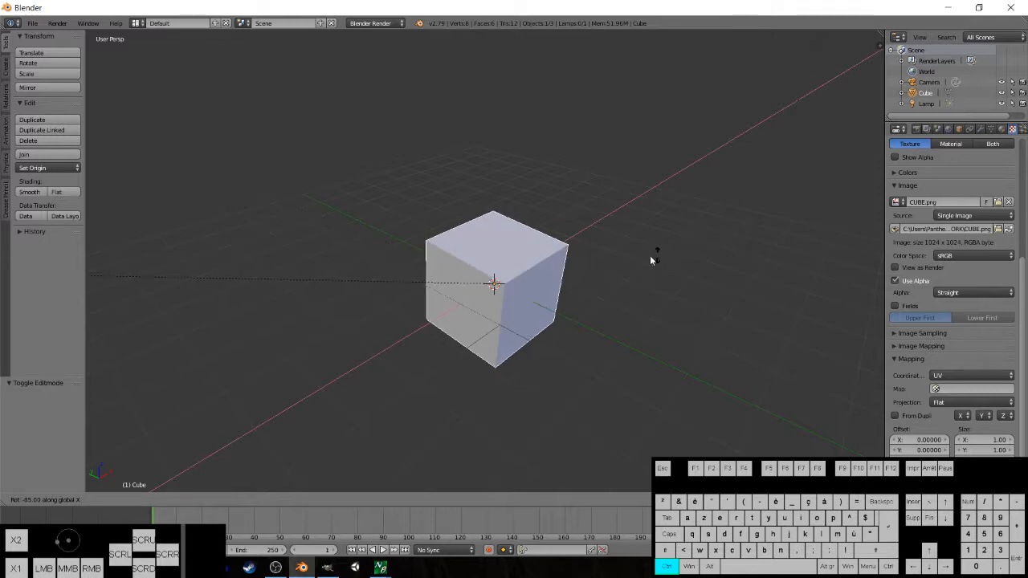
left_click(512, 427)
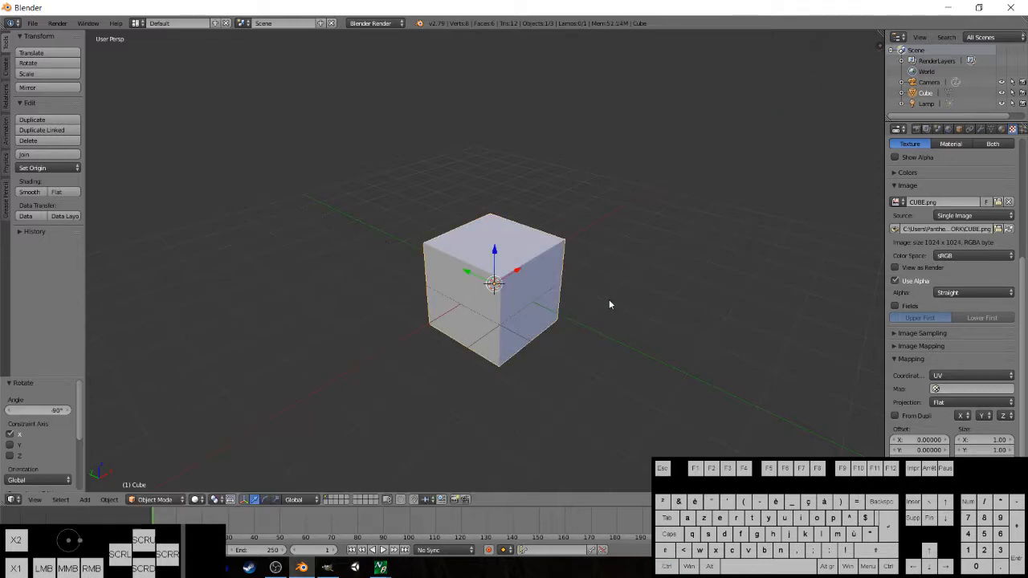
Render the rotated cube, compare its face numbers with the layout in GIMP, and close the render in Blender.
key("F12")
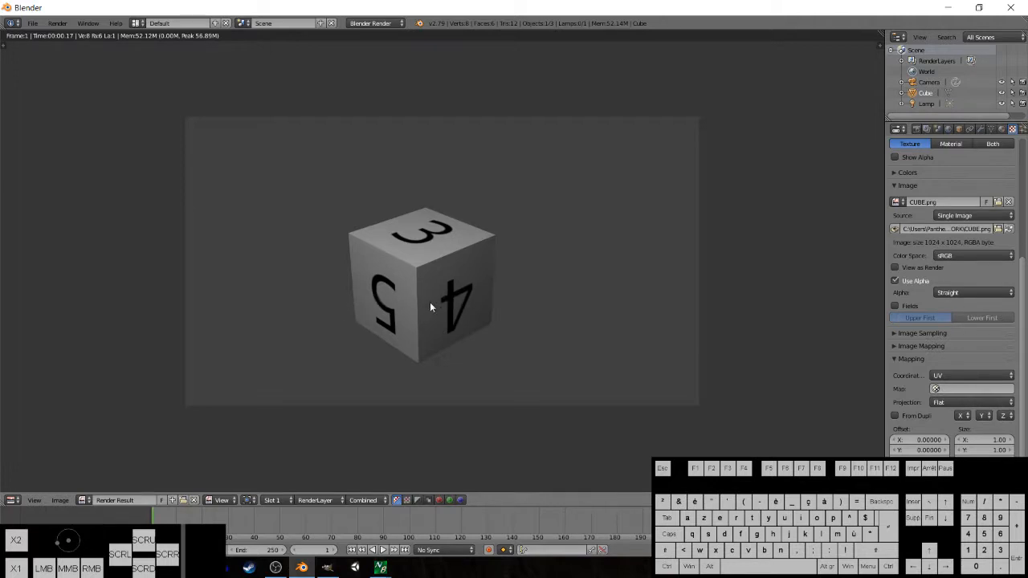
left_click(327, 567)
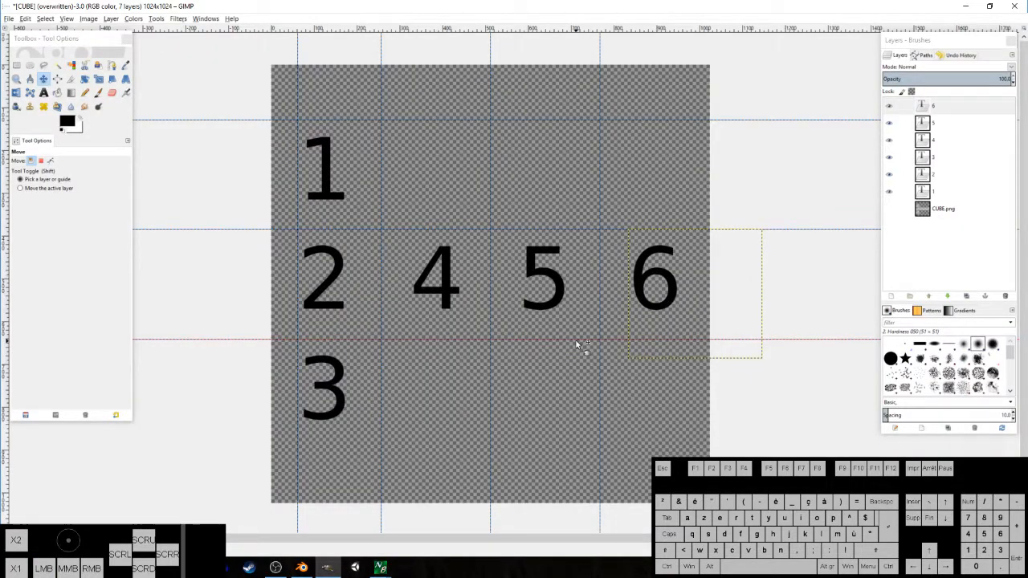
left_click(301, 567)
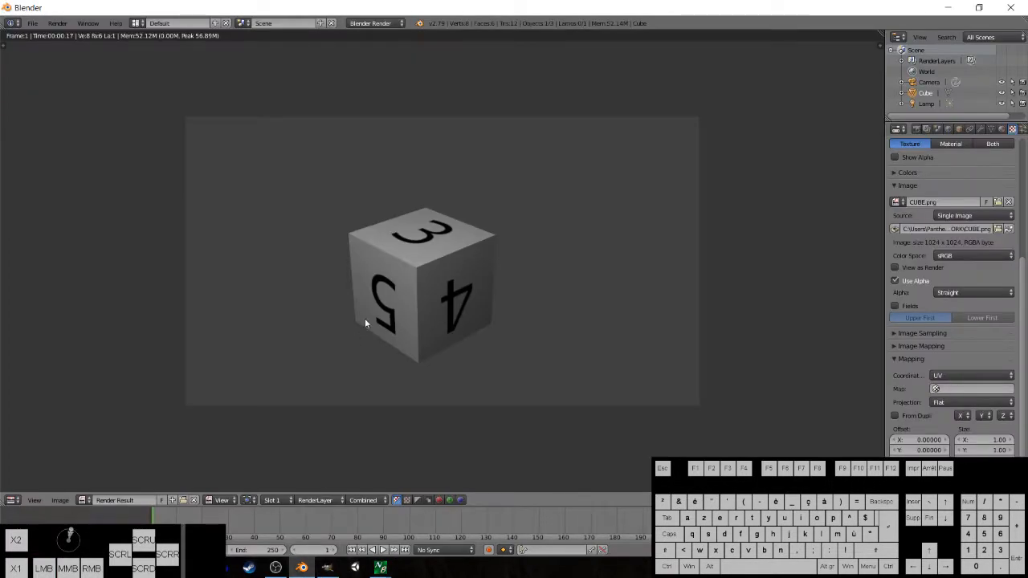
left_click(327, 566)
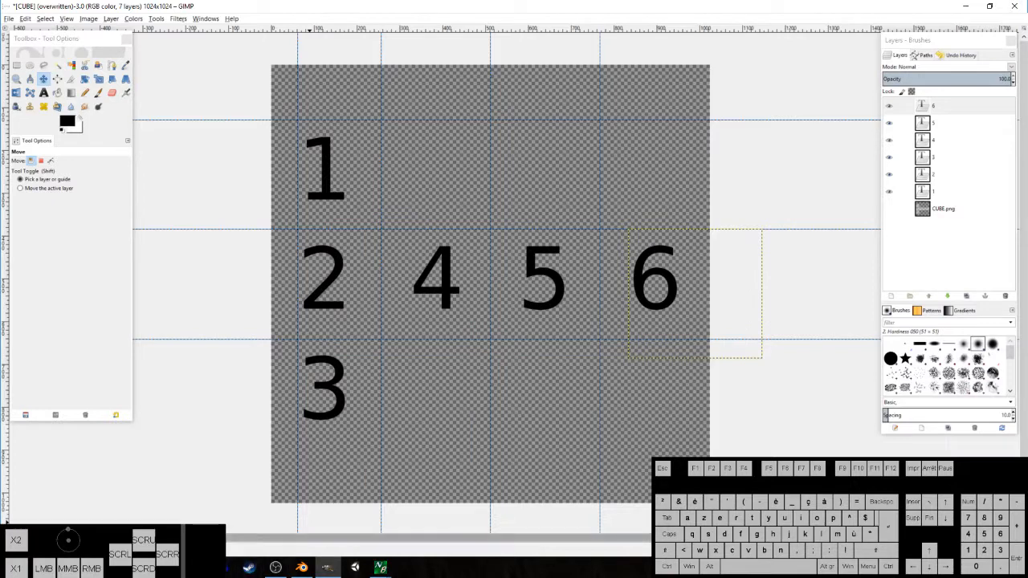
left_click(301, 568)
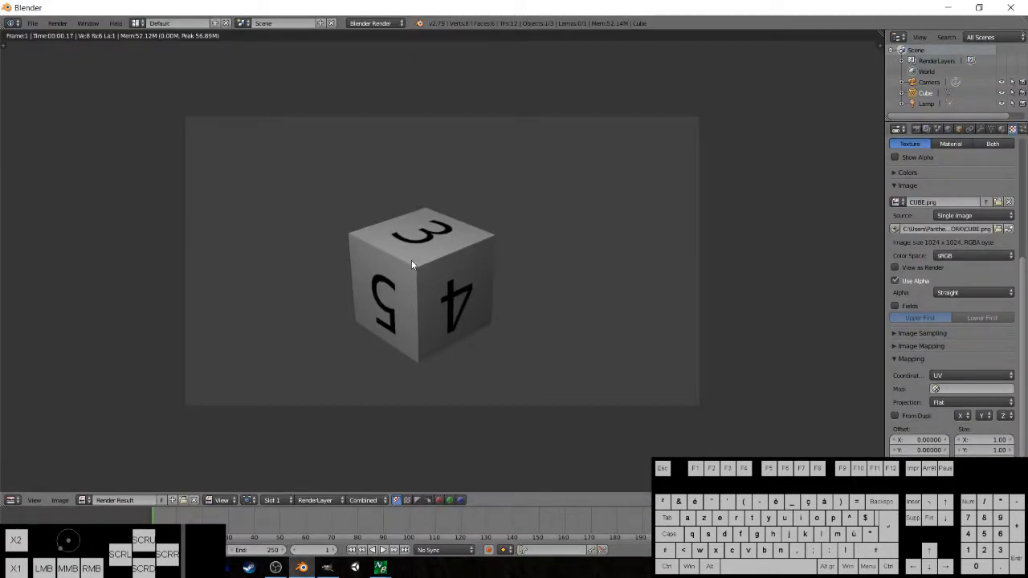
key("Escape")
Switch to GIMP and toggle the CUBE.png layer's visibility to compare the numbers with the UV layout beneath them.
left_click(327, 567)
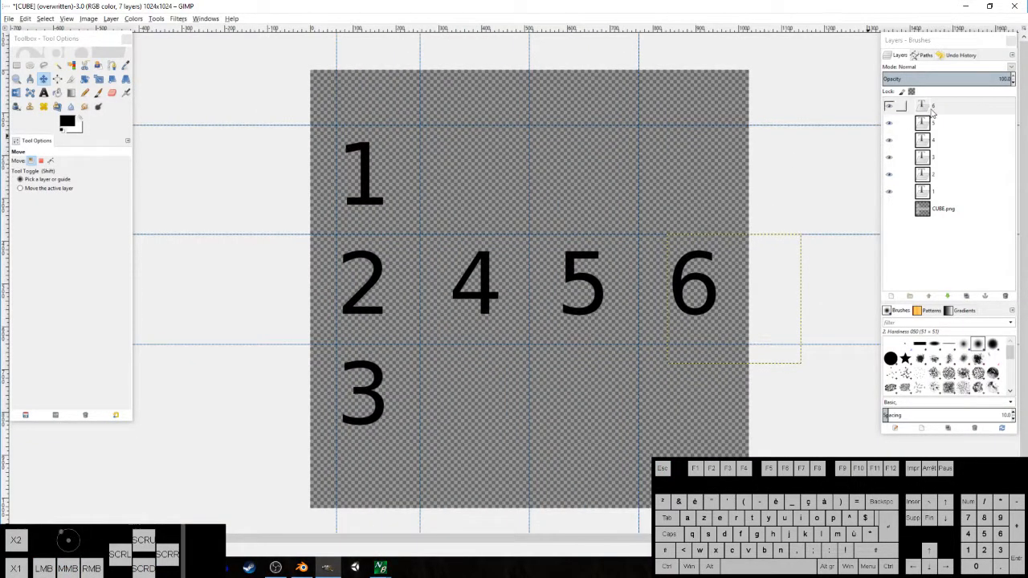
left_click(930, 109)
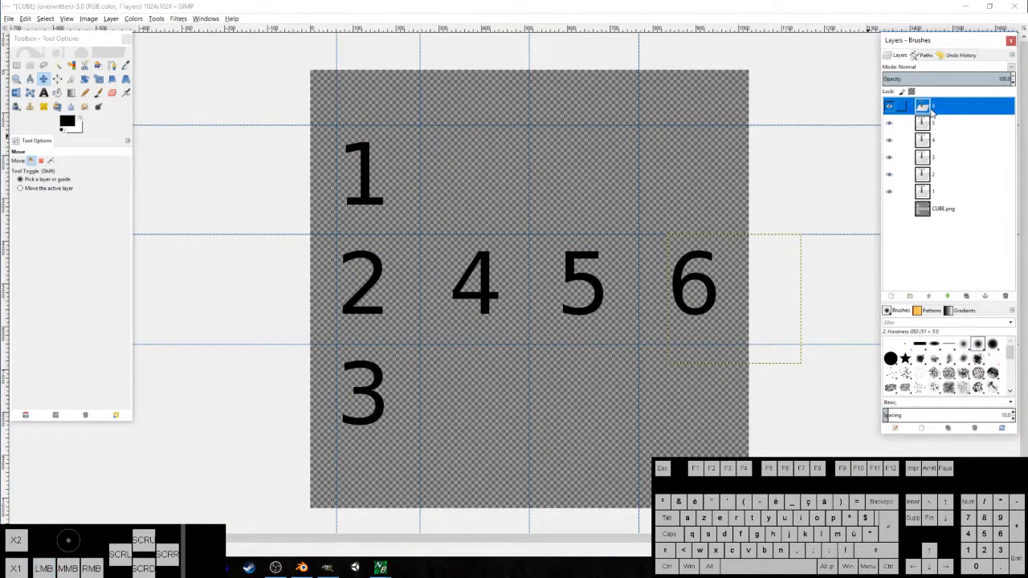
left_click(888, 210)
left_click(889, 210)
left_click(889, 210)
left_click(890, 210)
left_click(890, 210)
left_click(890, 211)
middle_click_drag(295, 222, 328, 218)
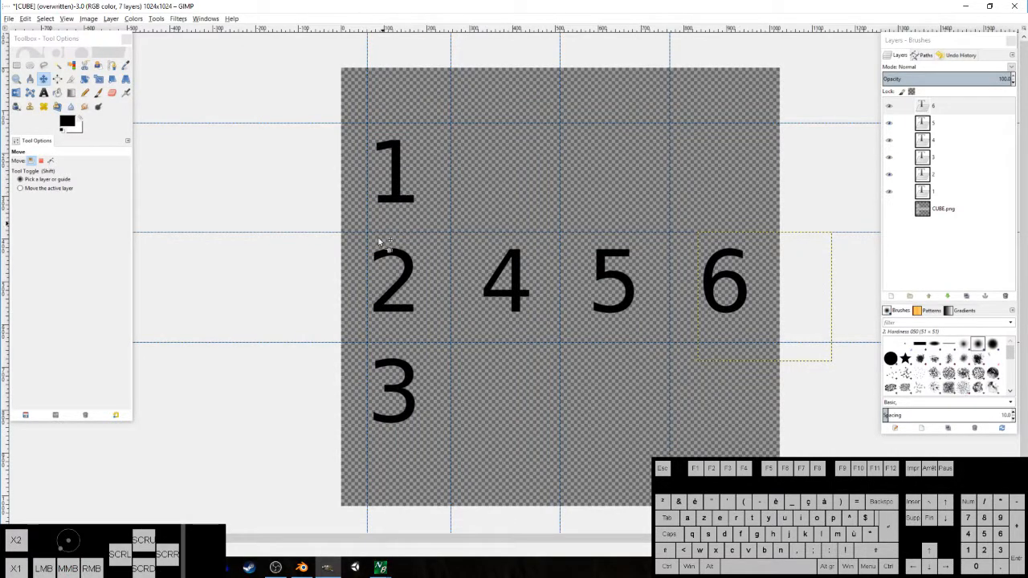
Return to Blender, render the cube again to examine the orientation of its numbers, and close the render.
left_click(304, 569)
middle_click_drag(400, 298, 376, 304)
key("F12")
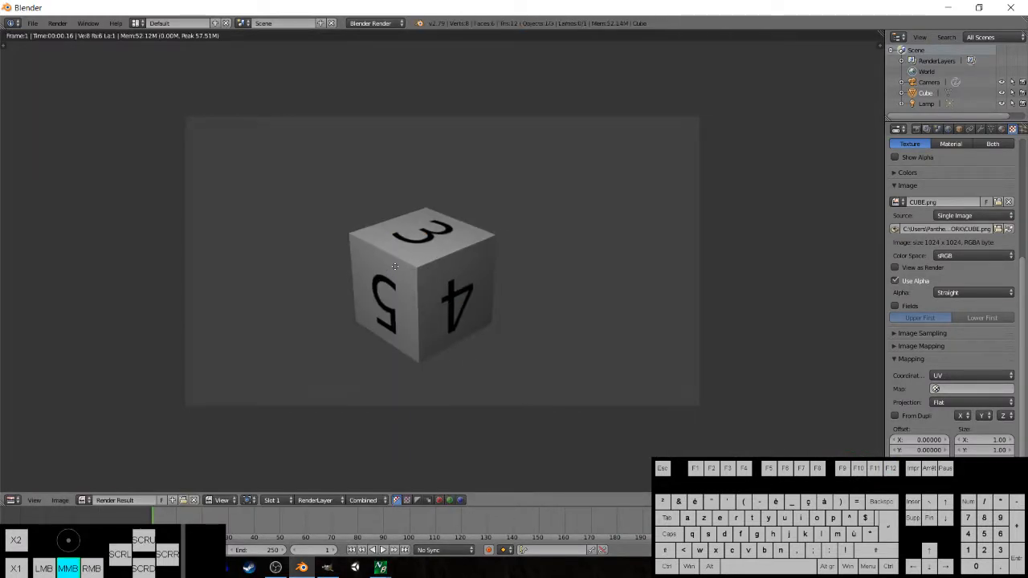
middle_click_drag(432, 288, 448, 286)
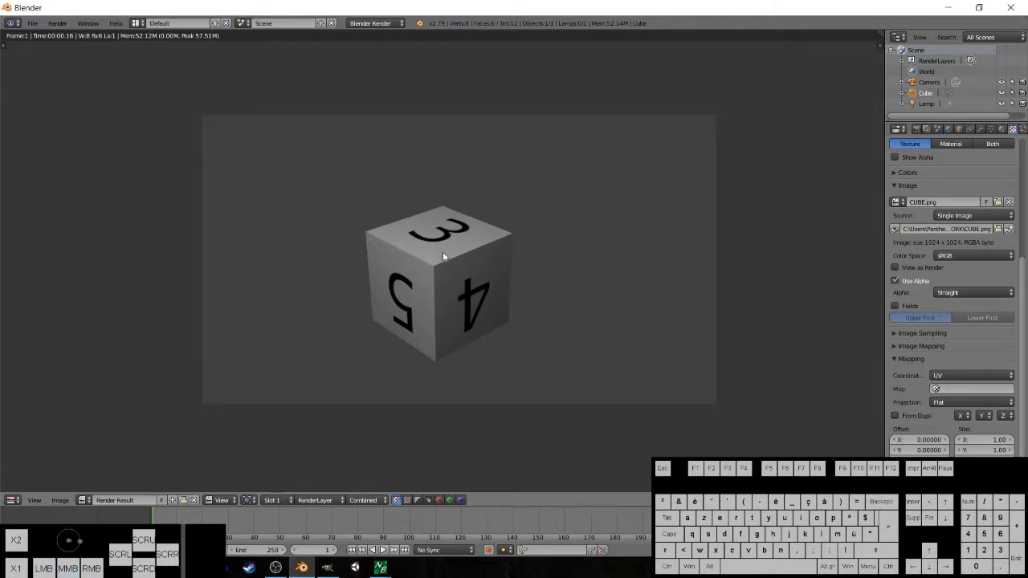
key("Escape")
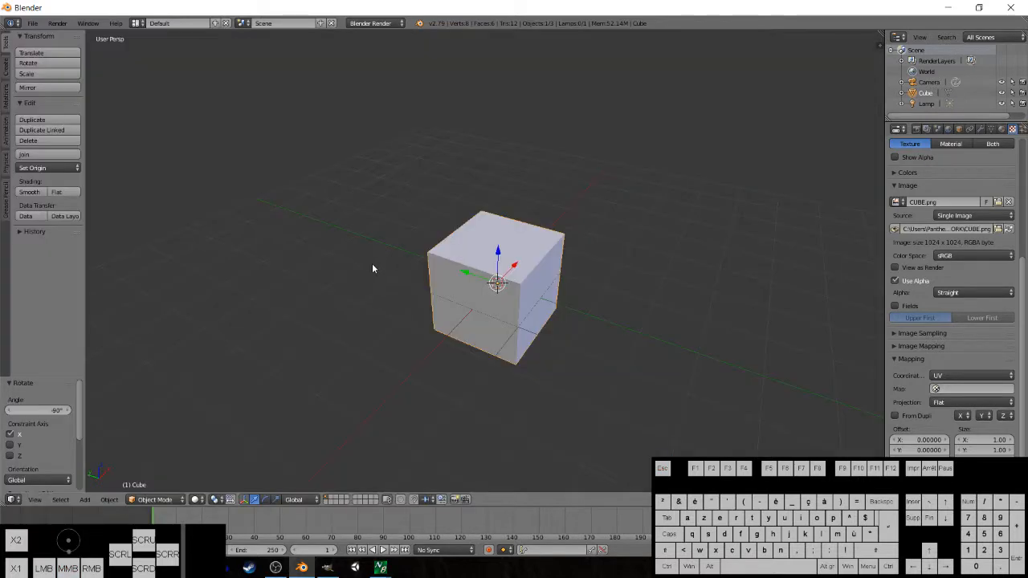